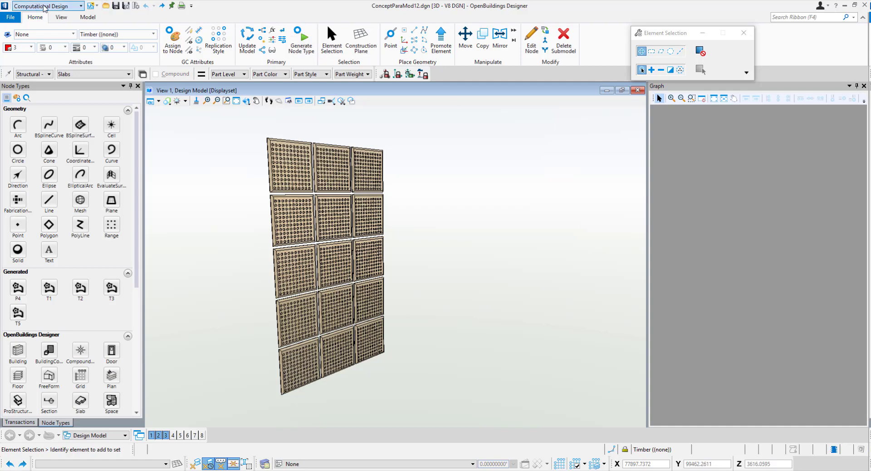
left_click(62, 8)
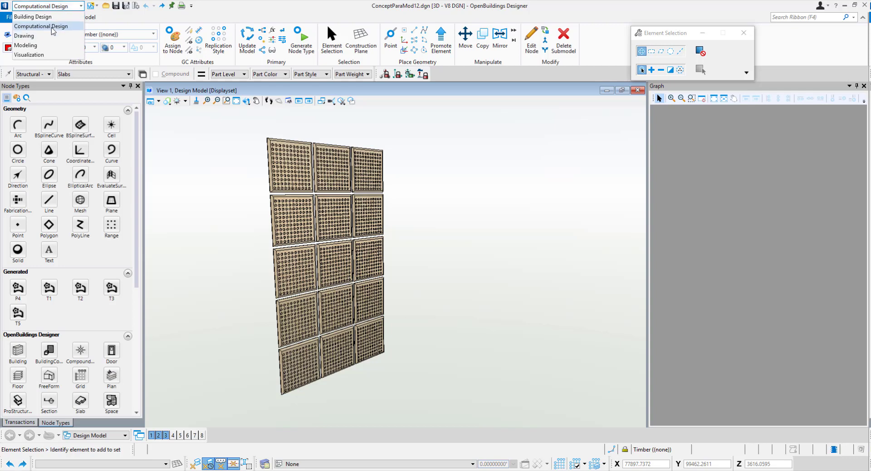
left_click(200, 142)
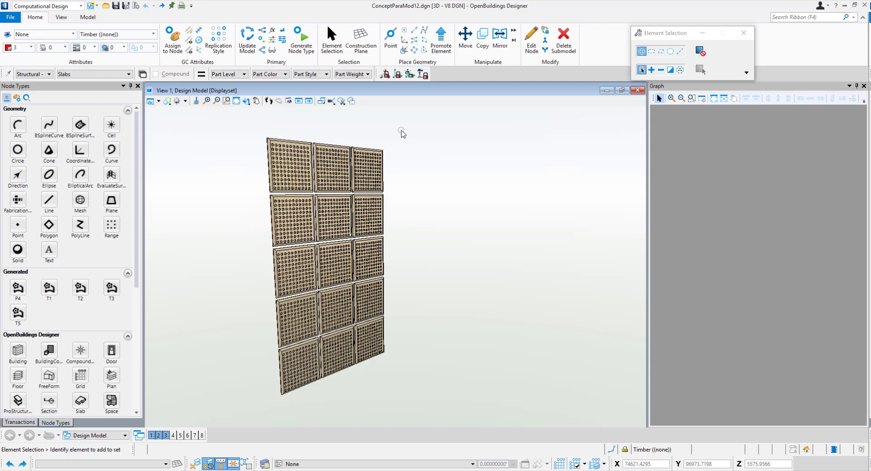
- Switch to the Modeling workflow and draw an upright two-point planar surface about 5050 by 5700 beside the perforated panel array
left_click(64, 6)
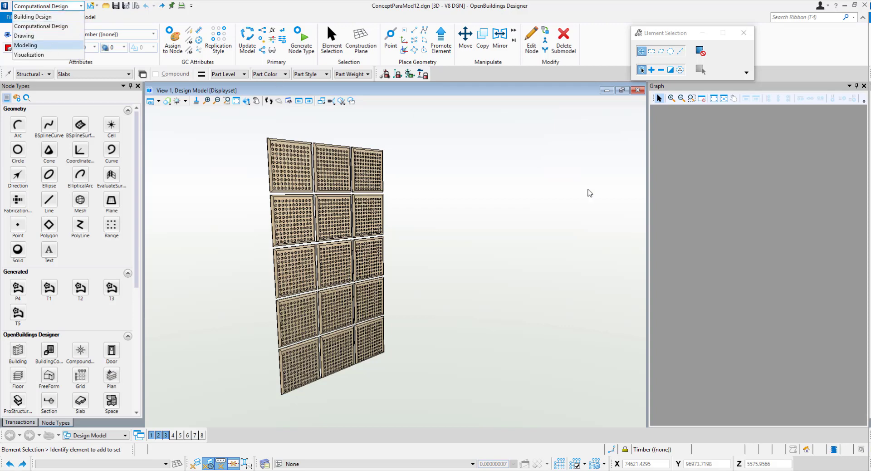
left_click(26, 45)
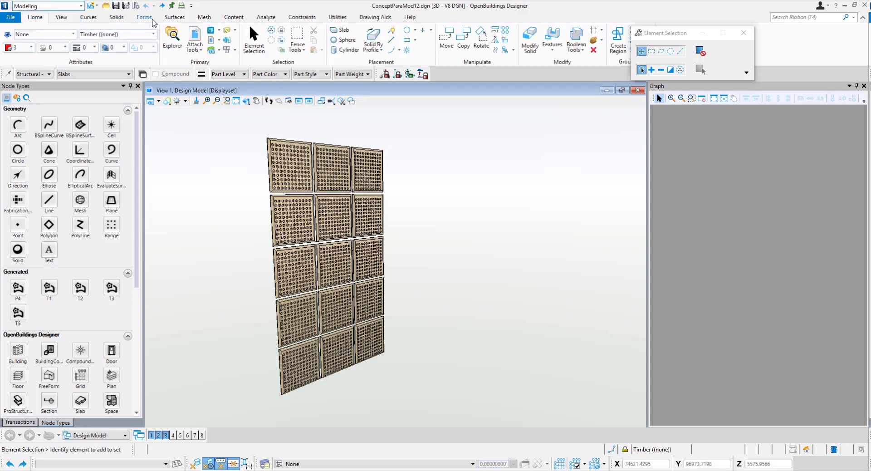
left_click(175, 18)
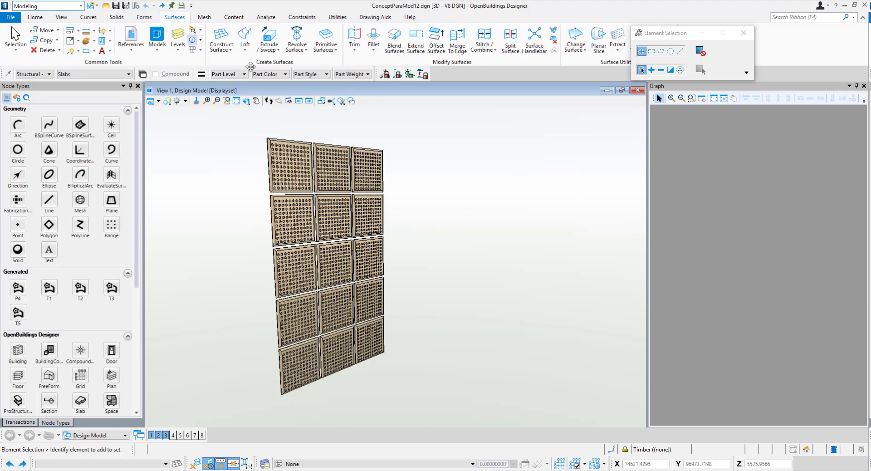
left_click(222, 40)
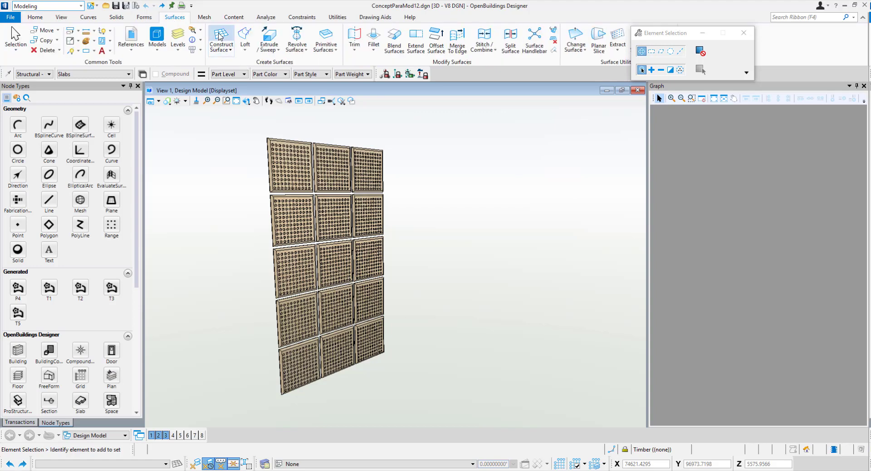
left_click(406, 344)
key("f")
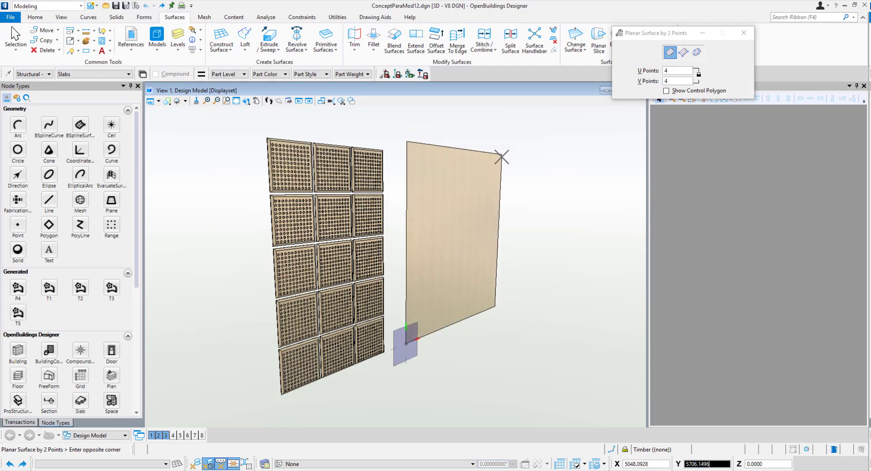
left_click(501, 157)
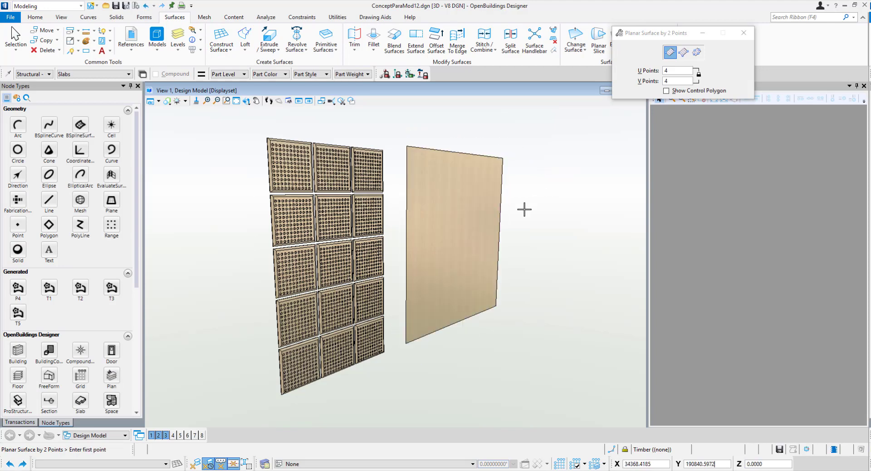
- Inspect the new planar surface and the neighbouring perforated panel array from several angles and distances
scroll(527, 211, "down", 4)
scroll(549, 211, "up", 4)
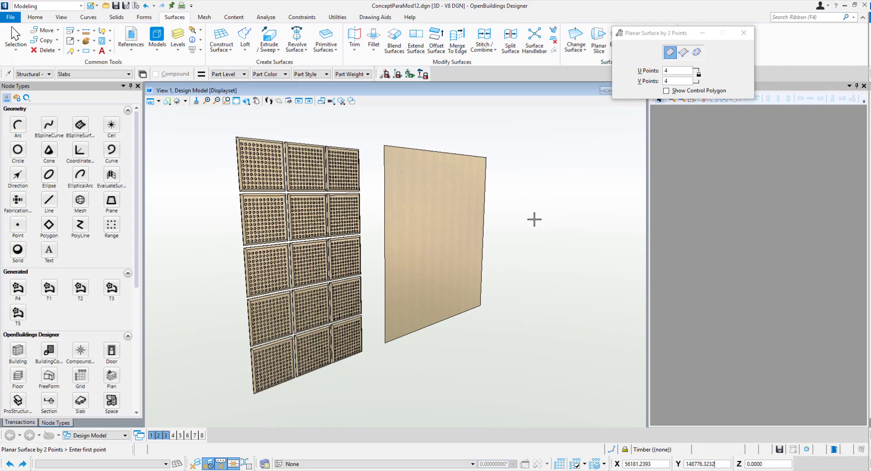
middle_click_drag(408, 220, 492, 247, "shift")
scroll(522, 249, "down", 3)
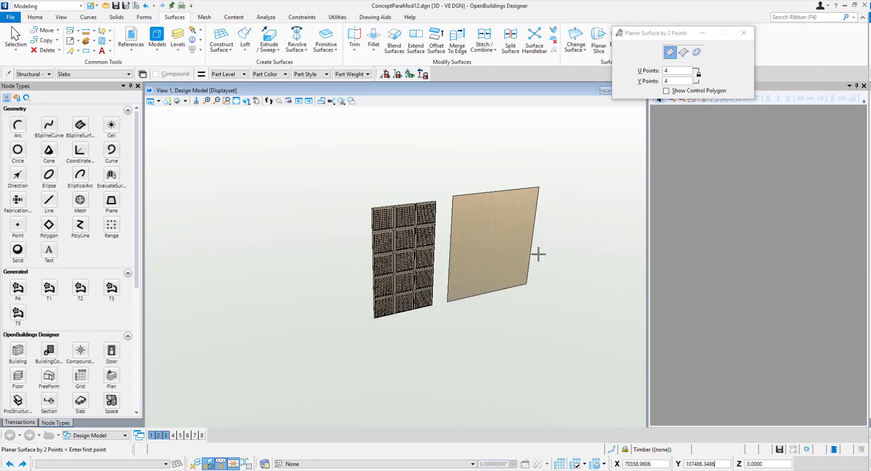
middle_click_drag(564, 247, 388, 218)
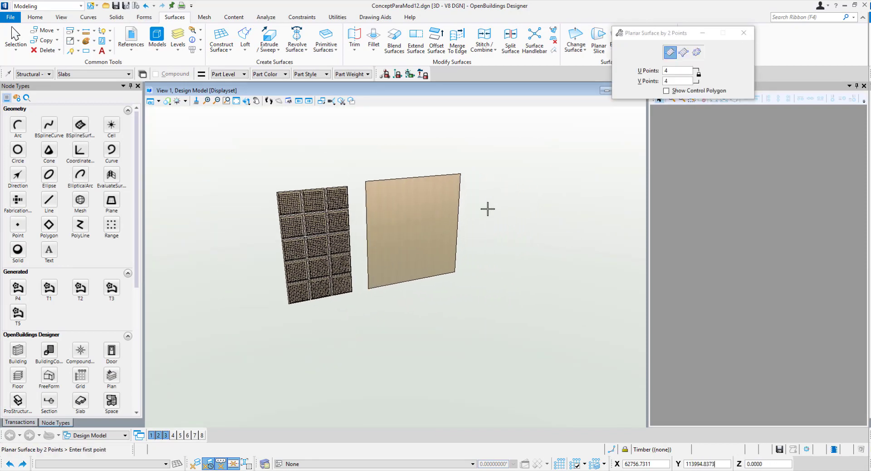
scroll(486, 207, "up", 3)
middle_click_drag(450, 247, 535, 272, "shift")
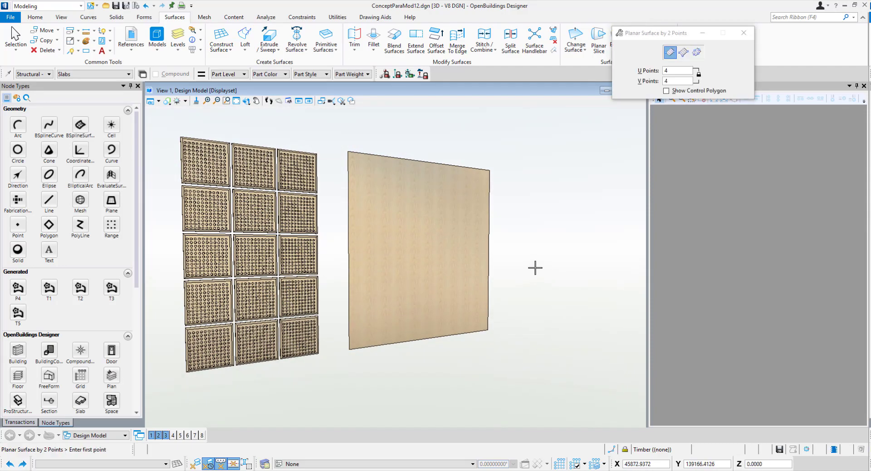
- Switch to the Computational Design workflow and create the base coordinate system in the Design Model
left_click(31, 6)
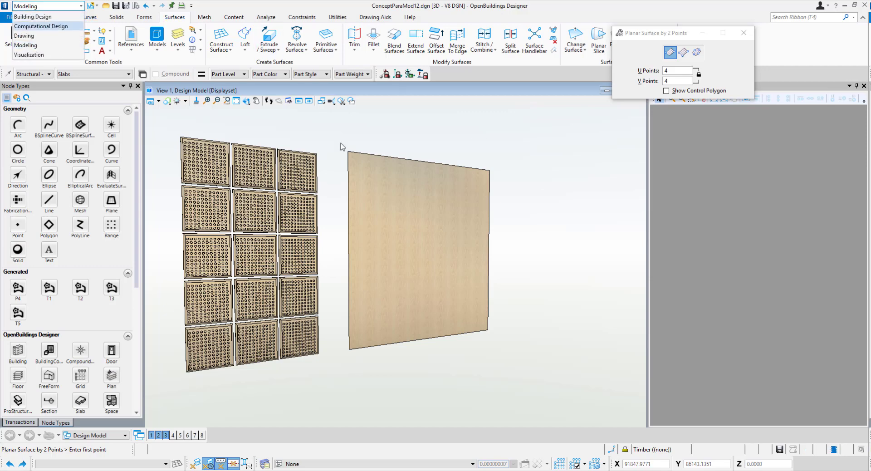
key("Return")
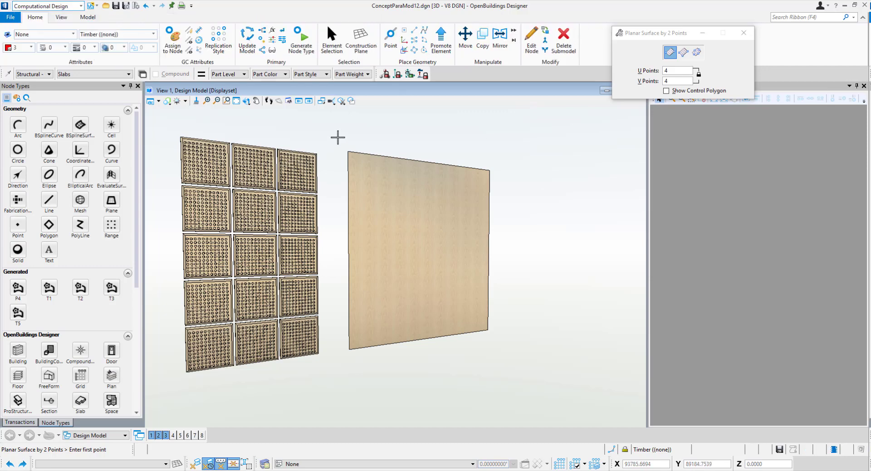
left_click(404, 51)
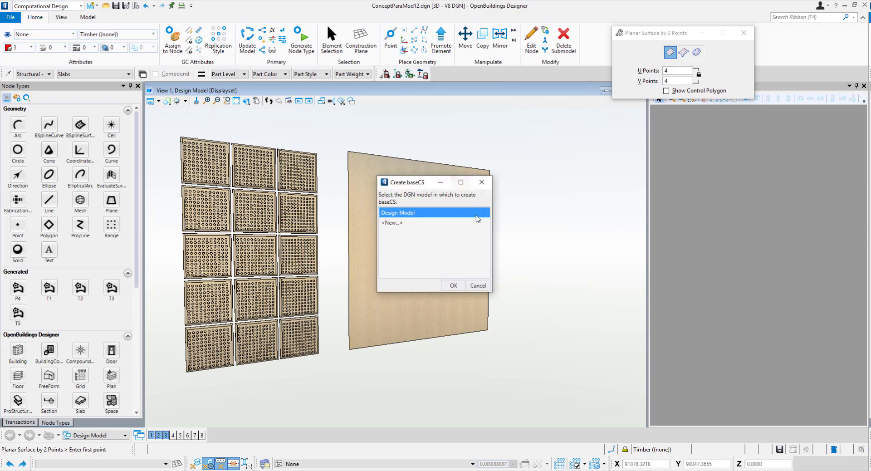
left_click(453, 285)
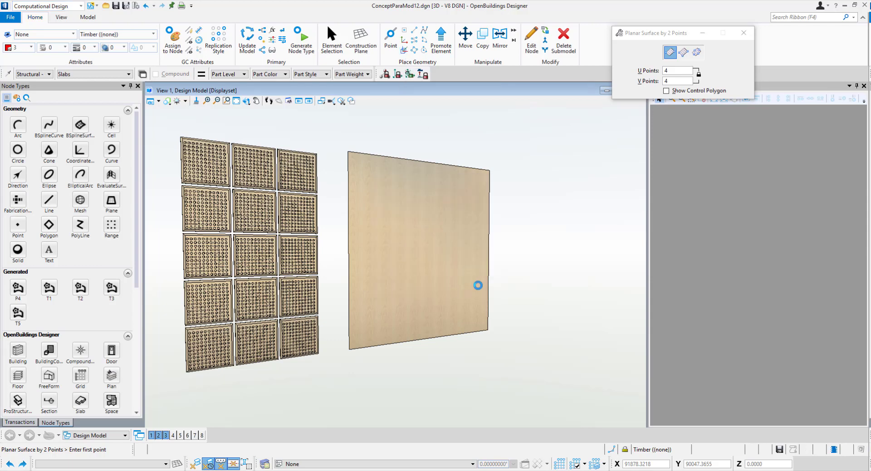
- Check where the base coordinate system lies relative to the surface and panels, and examine its node in the graph
scroll(524, 272, "down", 3)
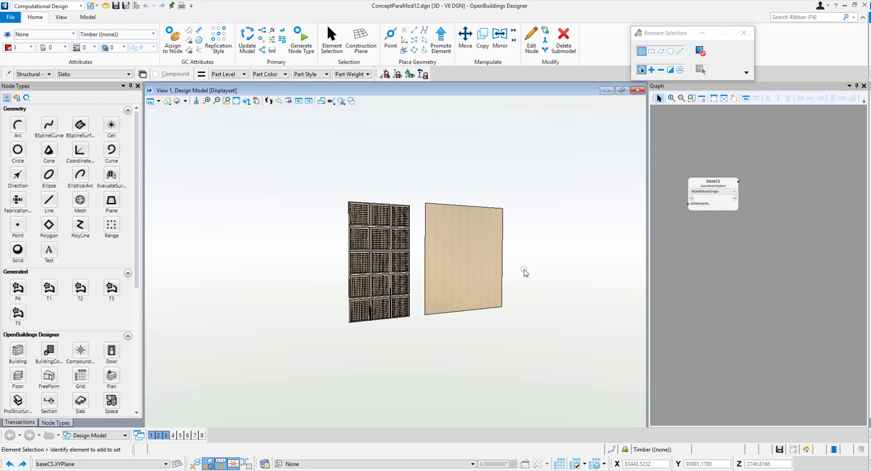
middle_click(523, 267)
middle_click(523, 267)
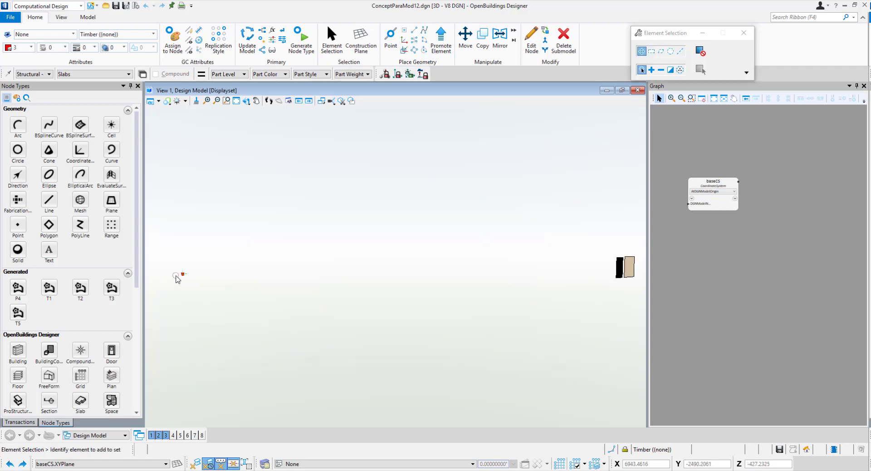
scroll(178, 275, "up", 2)
scroll(181, 272, "down", 1)
scroll(435, 274, "up", 5)
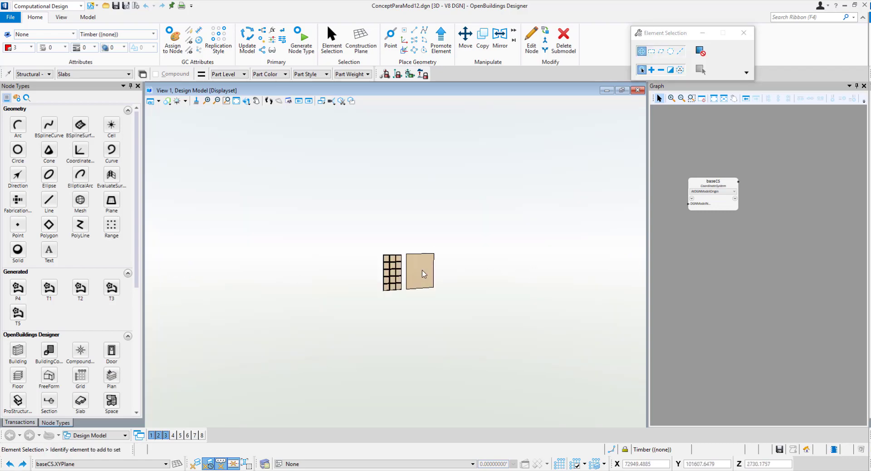
scroll(474, 268, "up", 2)
scroll(716, 211, "up", 2)
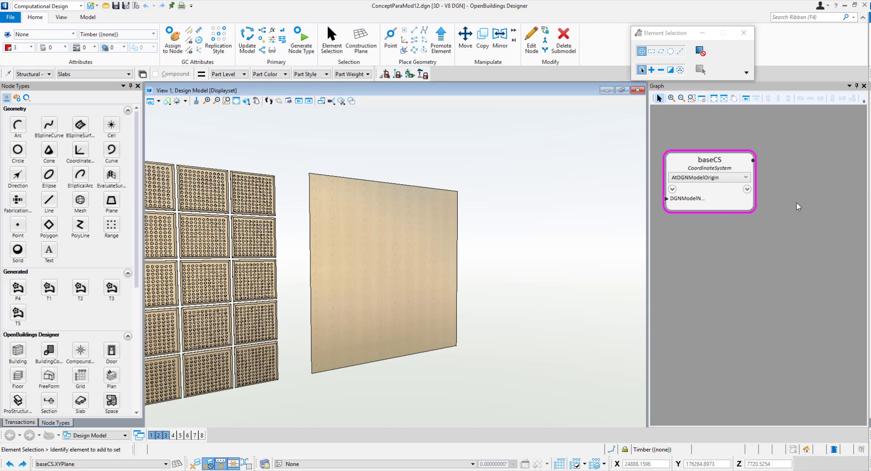
scroll(707, 250, "down", 2)
middle_click_drag(777, 238, 764, 263)
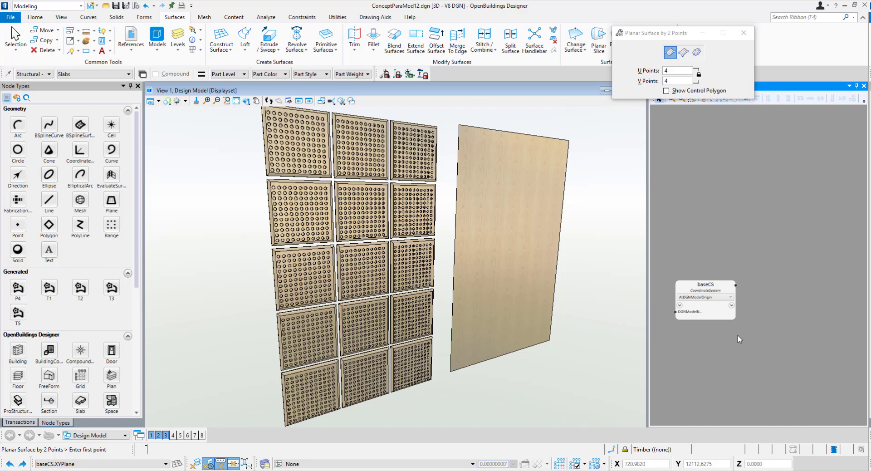
- Turn the camera off in View 1
scroll(744, 344, "up", 1)
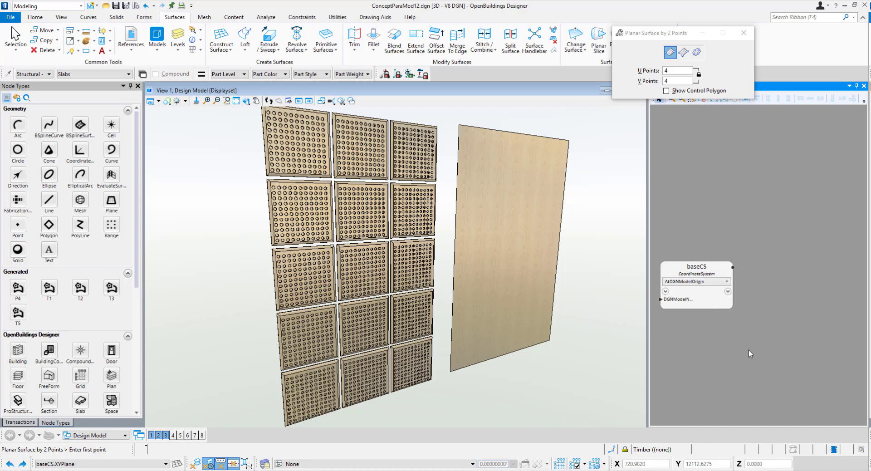
left_click(332, 101)
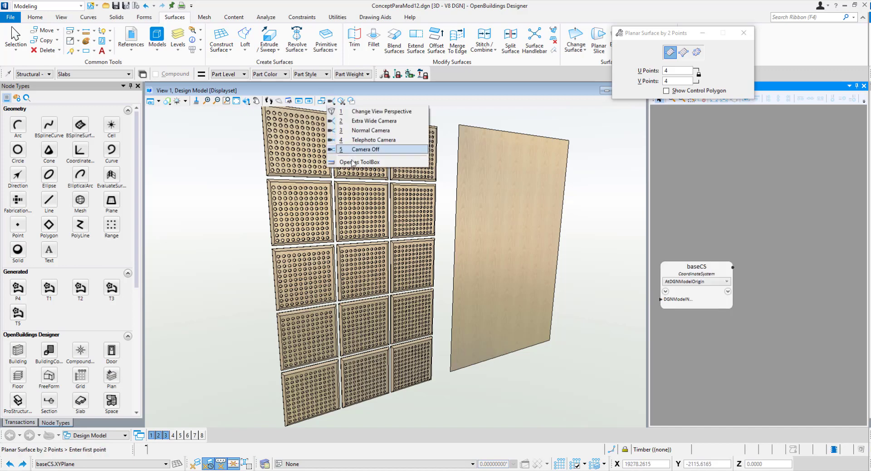
left_click(363, 149)
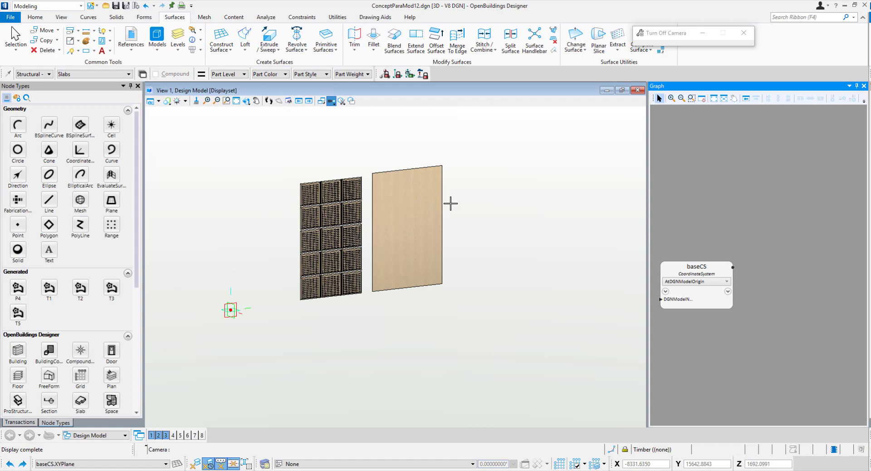
- Delete the perforated panel array, keeping only the plain planar surface and the base coordinate system
right_click(294, 205)
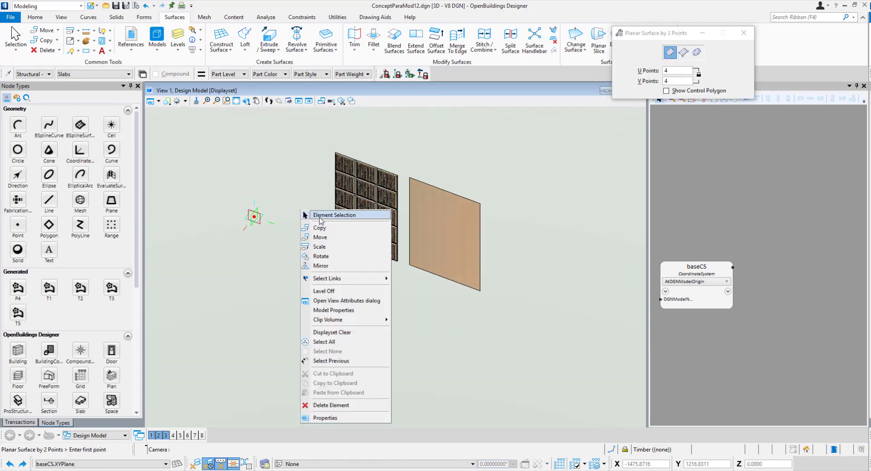
left_click(313, 216)
left_click_drag(322, 135, 400, 294)
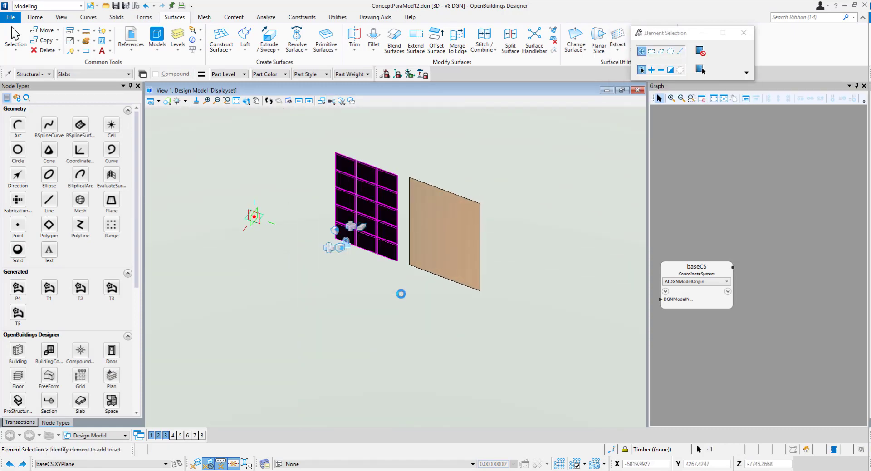
key("Delete")
- Place two point nodes on the base XY plane, one between the coordinate system and the surface, the other beyond its lower corner
left_click(390, 43)
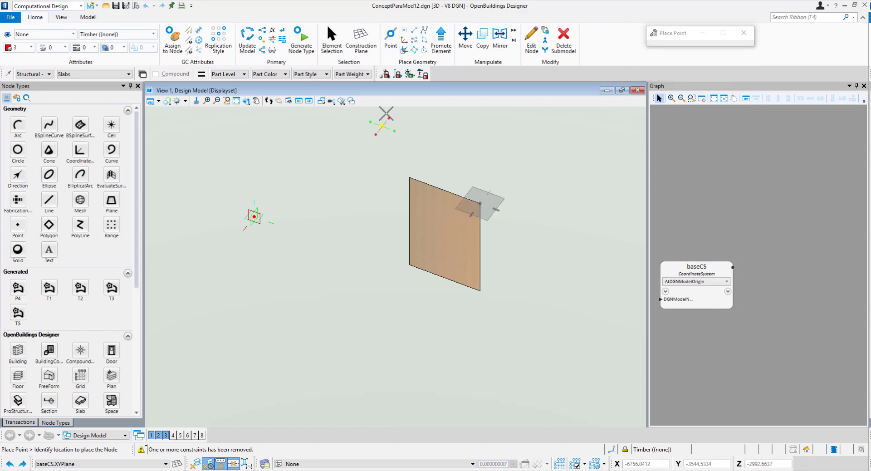
left_click(380, 217)
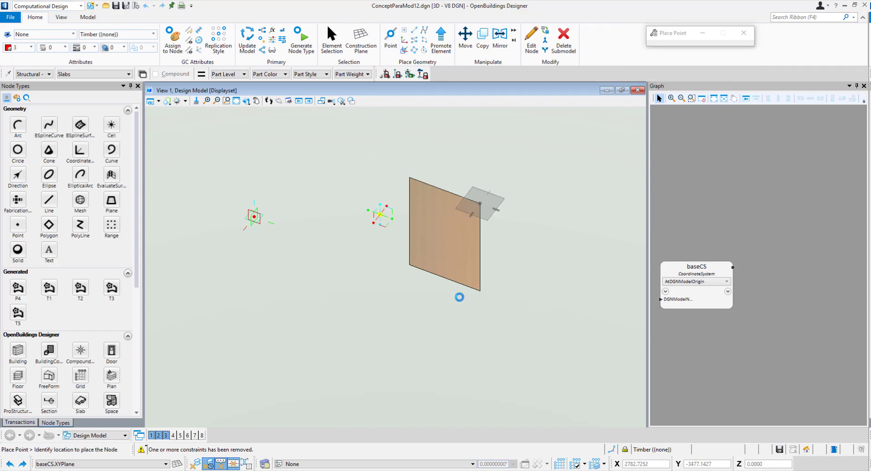
left_click(495, 326)
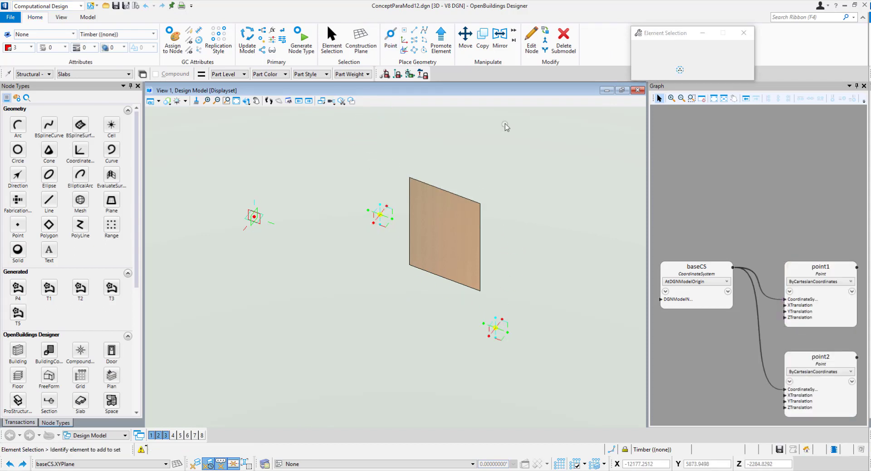
- Move the first point up above the surface's upper edge and the second point farther down below the surface
left_click(465, 36)
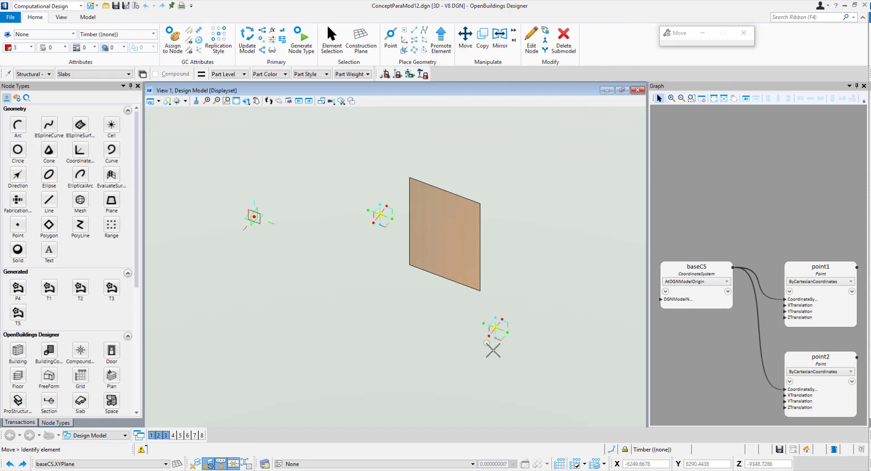
scroll(495, 327, "up", 5)
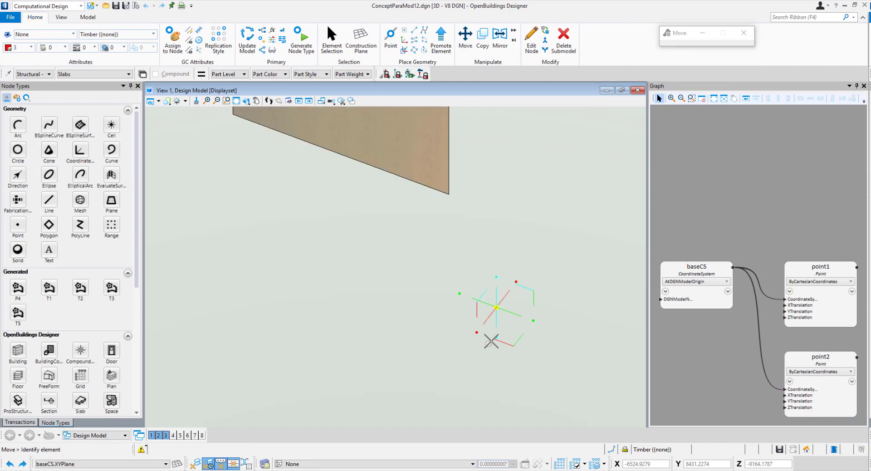
scroll(494, 328, "down", 3)
scroll(494, 328, "down", 4)
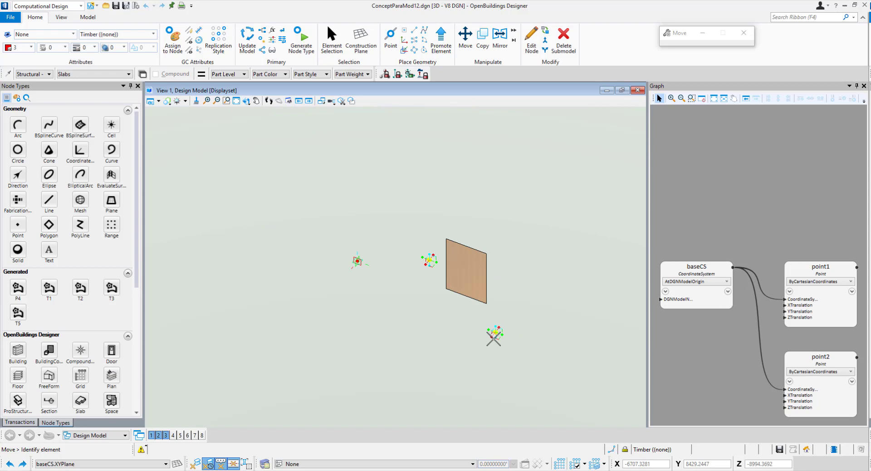
scroll(427, 251, "up", 2)
scroll(426, 253, "up", 2)
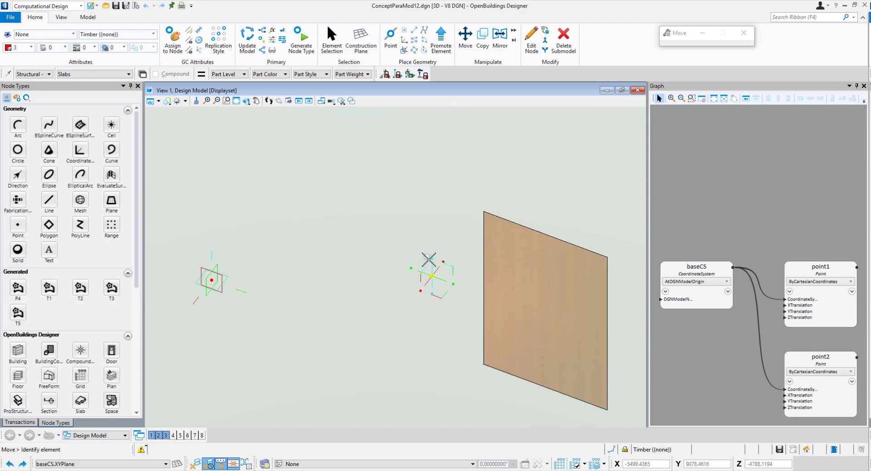
scroll(431, 255, "down", 5)
left_click_drag(432, 227, 433, 208)
key("Escape")
scroll(732, 213, "down", 2)
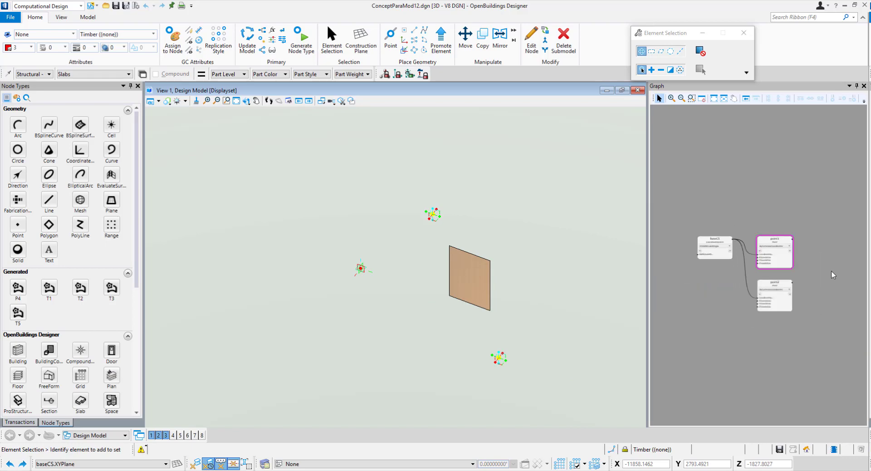
scroll(831, 270, "up", 2)
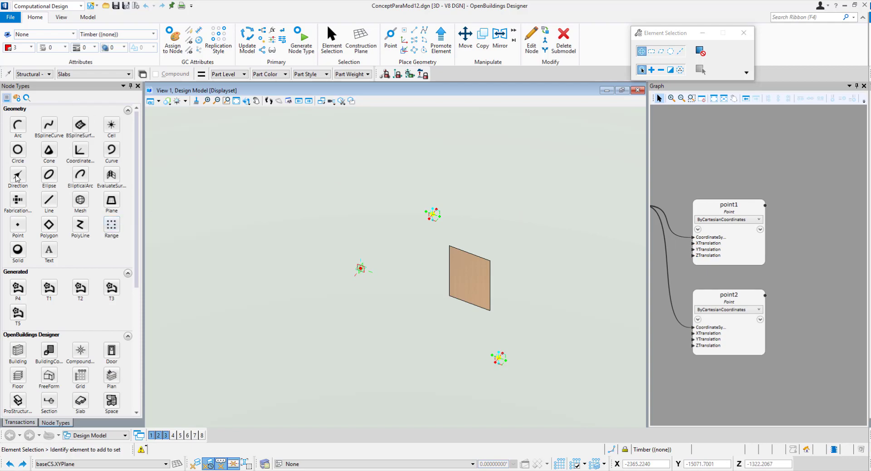
- Add a Range node beside the two point nodes and set its technique to ByLowHighRangePoints
scroll(97, 209, "down", 8)
scroll(97, 209, "up", 8)
scroll(51, 325, "down", 3)
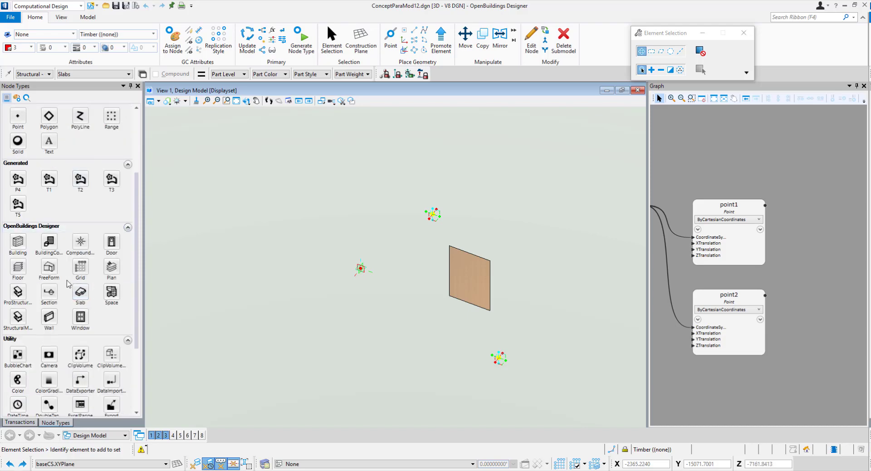
scroll(66, 290, "down", 2)
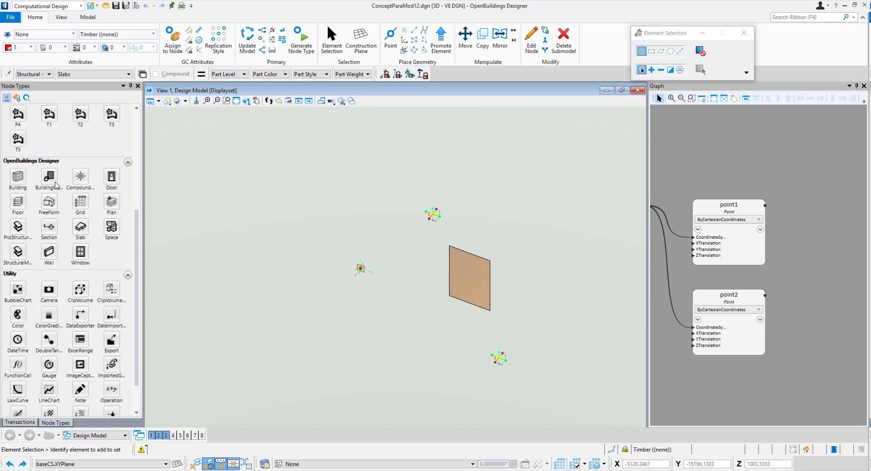
scroll(61, 184, "up", 3)
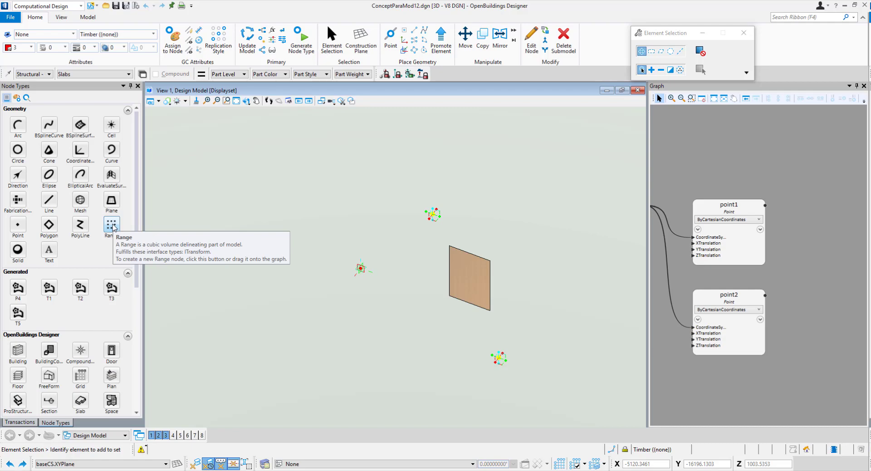
left_click_drag(114, 228, 807, 256)
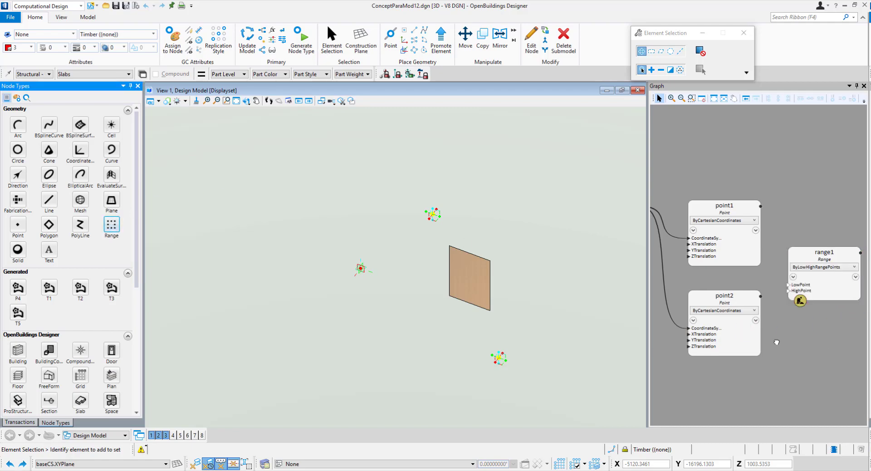
middle_click_drag(777, 342, 797, 305)
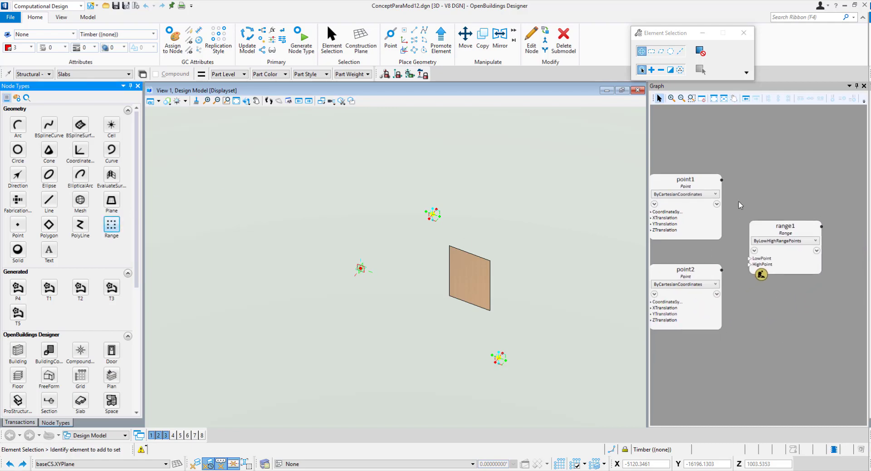
left_click(799, 231)
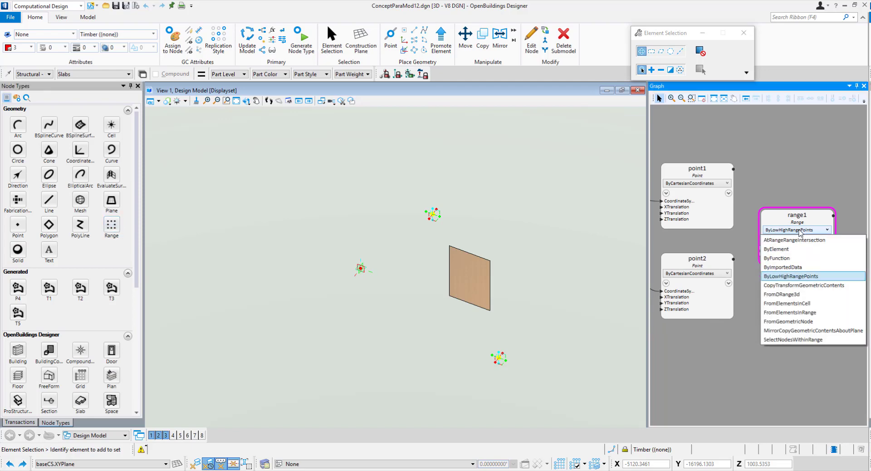
left_click(787, 276)
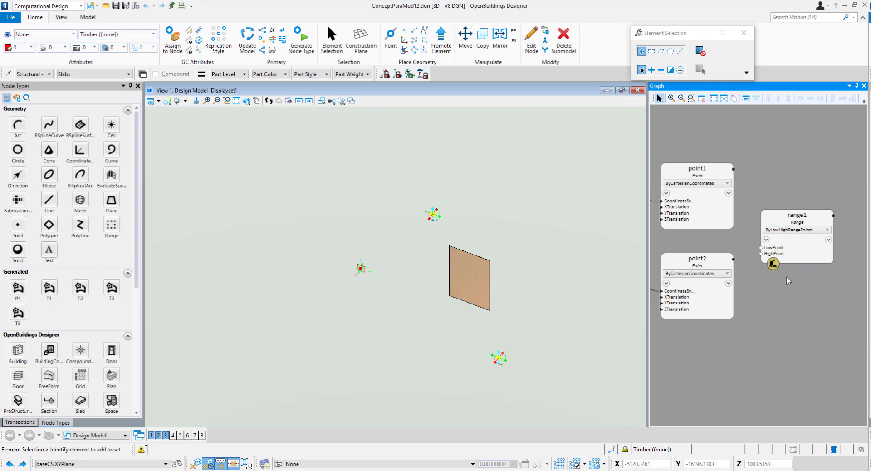
- Connect point1 to the range's LowPoint input and point2 to its HighPoint input
left_click(760, 248)
left_click(733, 169)
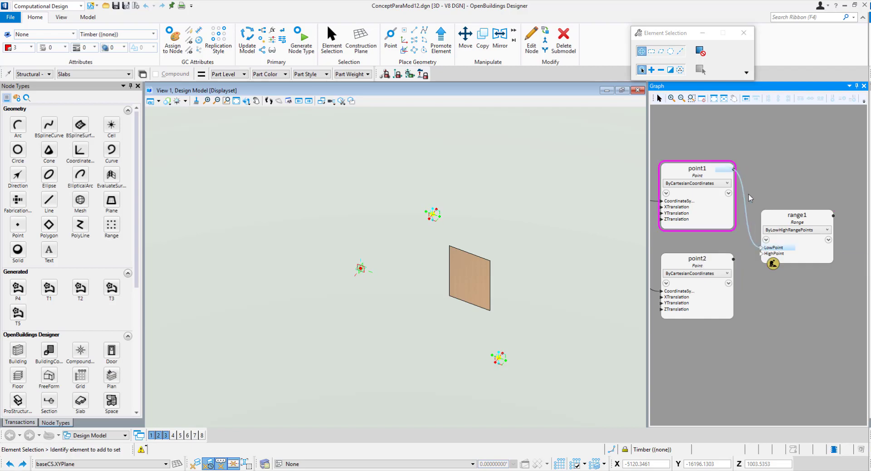
left_click(761, 253)
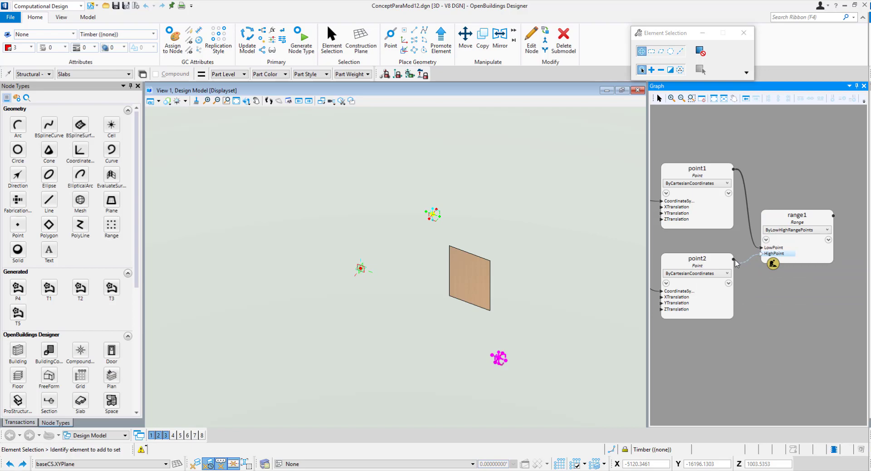
left_click(733, 259)
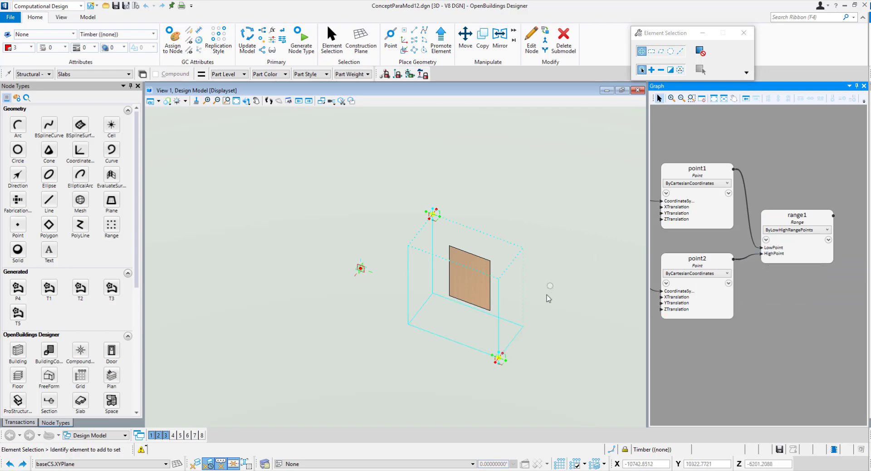
- Move the first point farther up so the range box extends higher above the planar surface
middle_click_drag(559, 304, 527, 268, "shift")
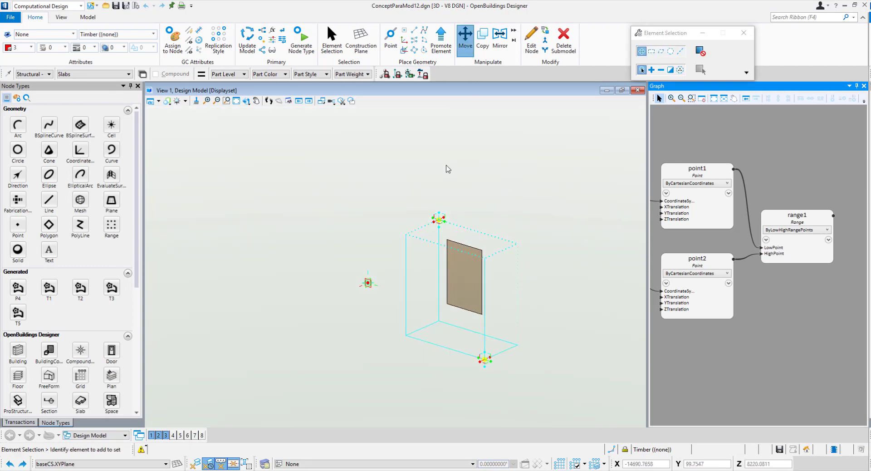
scroll(438, 195, "up", 2)
scroll(438, 235, "down", 2)
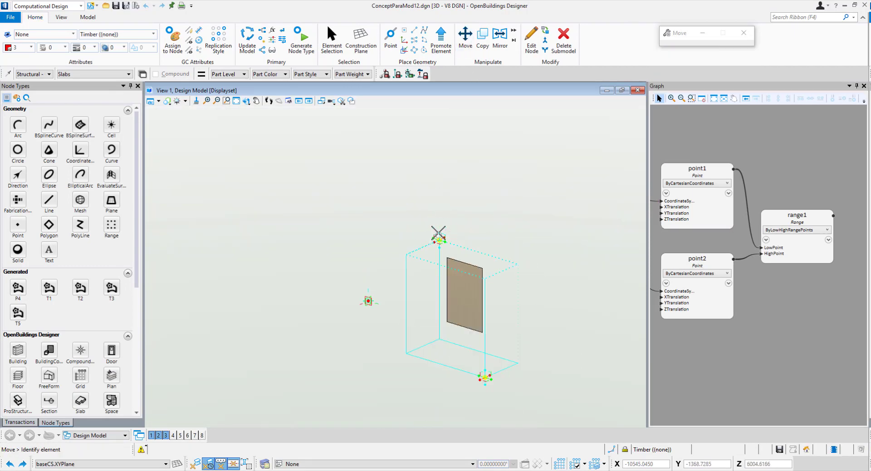
scroll(438, 234, "down", 2)
left_click_drag(438, 234, 439, 198)
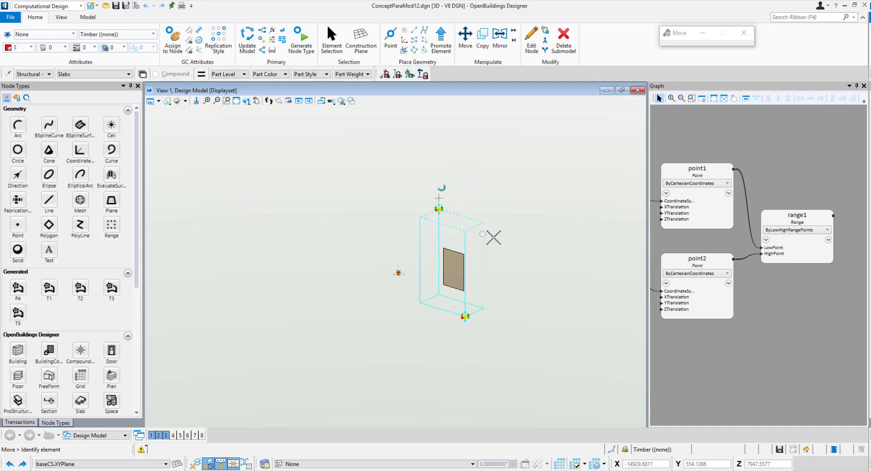
key("Escape")
- Add a BSplineSurface node using the FromElementsInRange technique and connect range1 to its ElementRange input
scroll(813, 304, "down", 5)
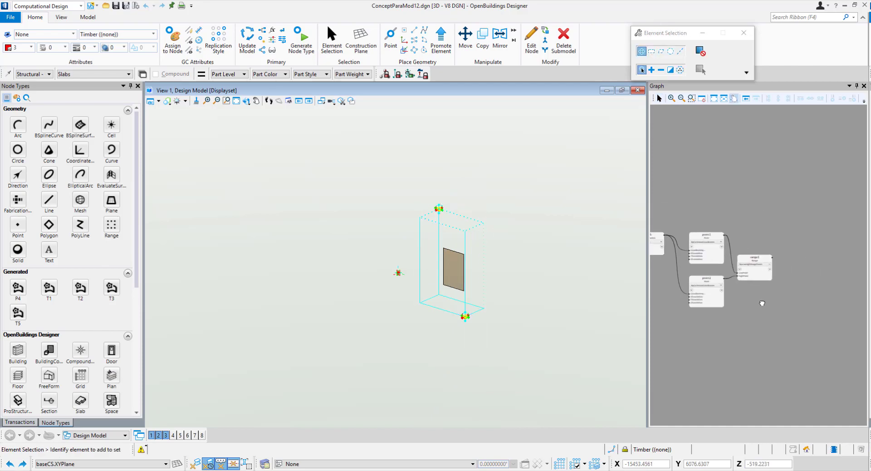
scroll(767, 289, "up", 3)
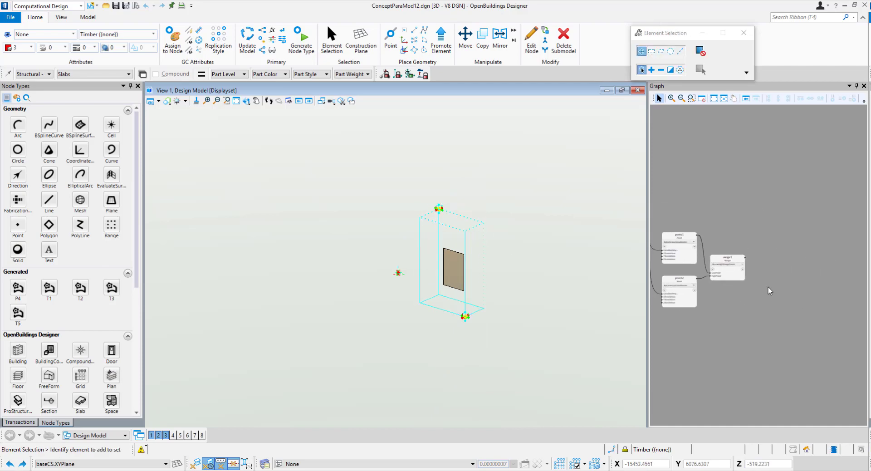
left_click(80, 129)
left_click(774, 259)
scroll(770, 285, "up", 2)
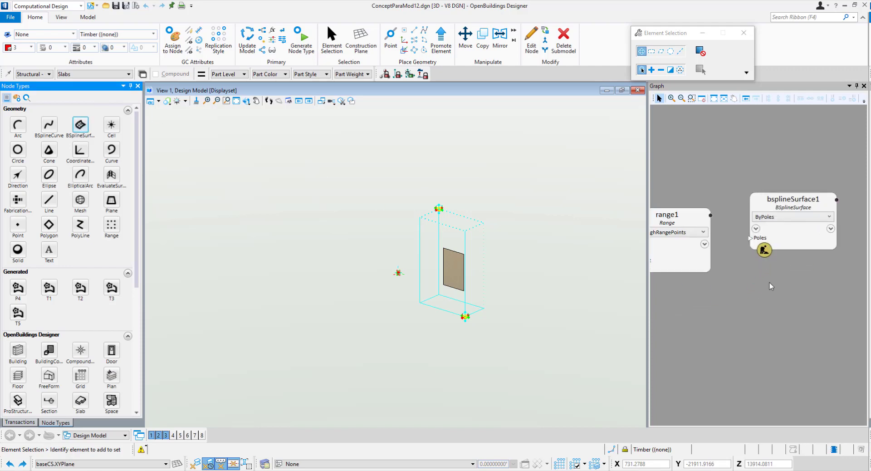
left_click(784, 217)
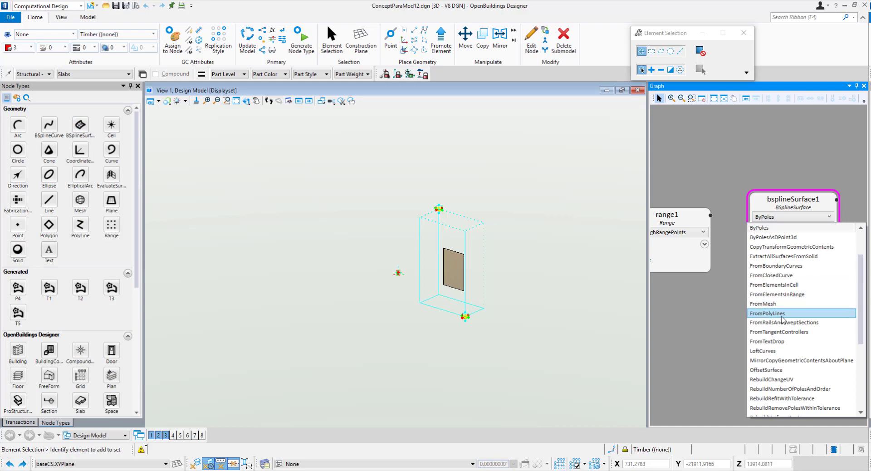
left_click(800, 294)
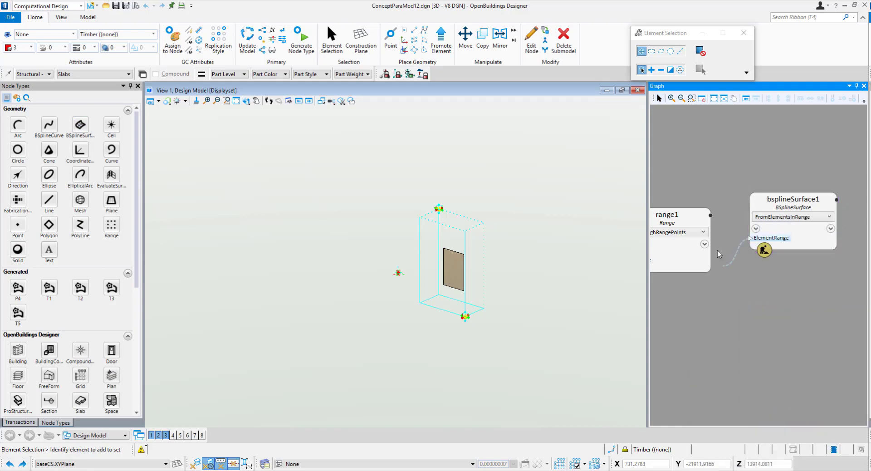
left_click_drag(718, 253, 710, 215)
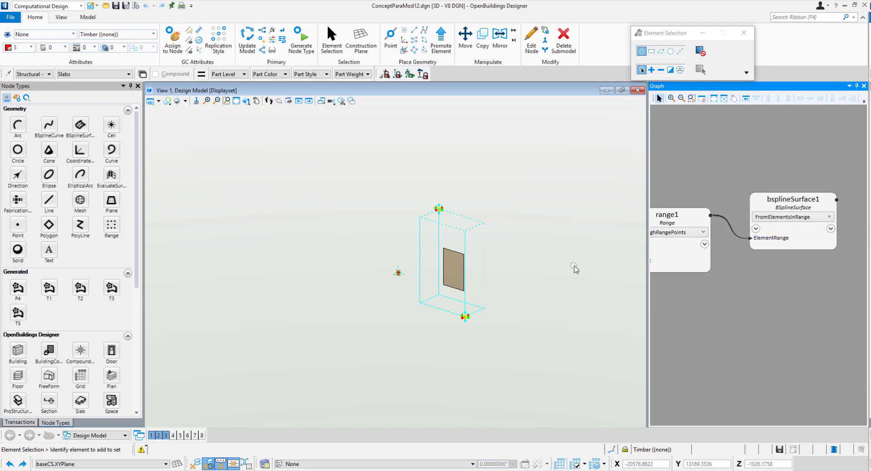
- Check which model element the bsplineSurface1 node references
scroll(787, 320, "down", 1)
left_click(805, 264)
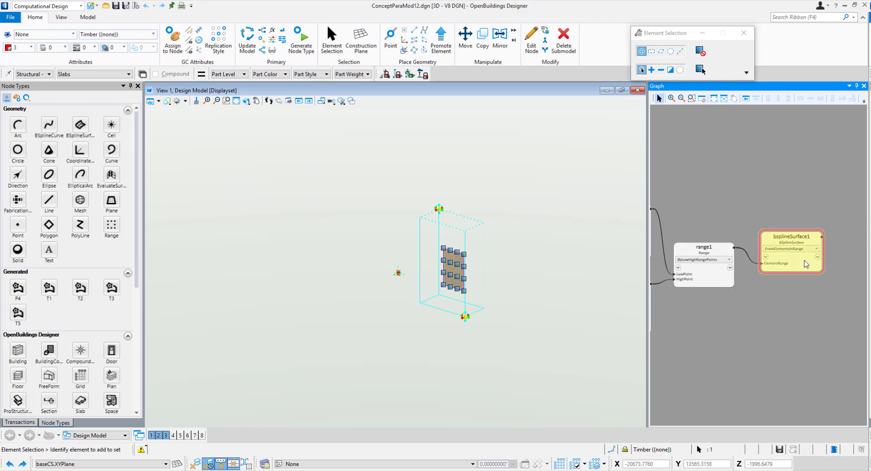
left_click(800, 284)
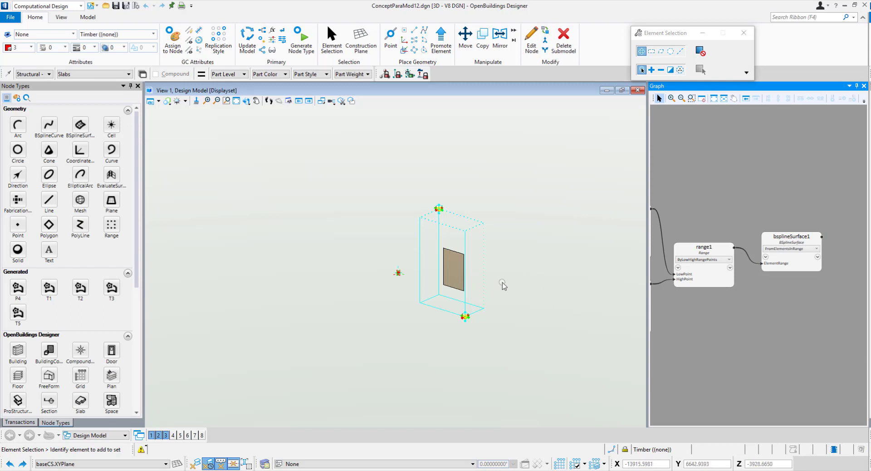
- Create a function call node from the Series library function beside the B-spline surface node
scroll(819, 312, "up", 1)
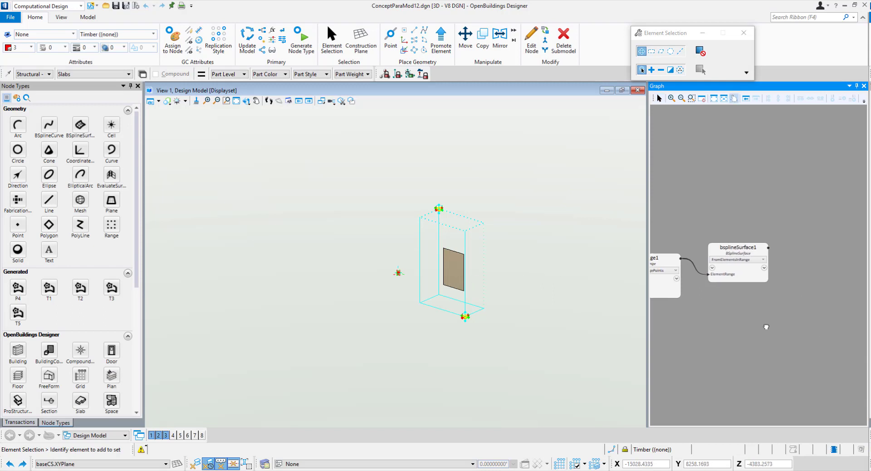
scroll(754, 306, "up", 1)
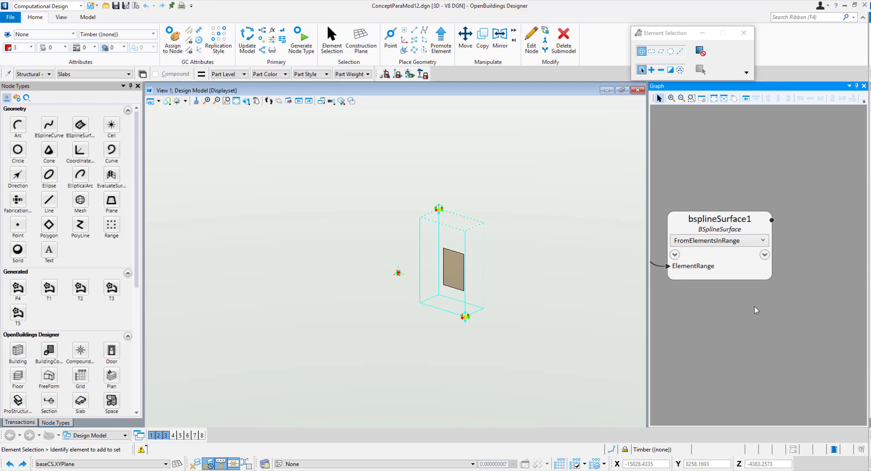
scroll(754, 306, "down", 2)
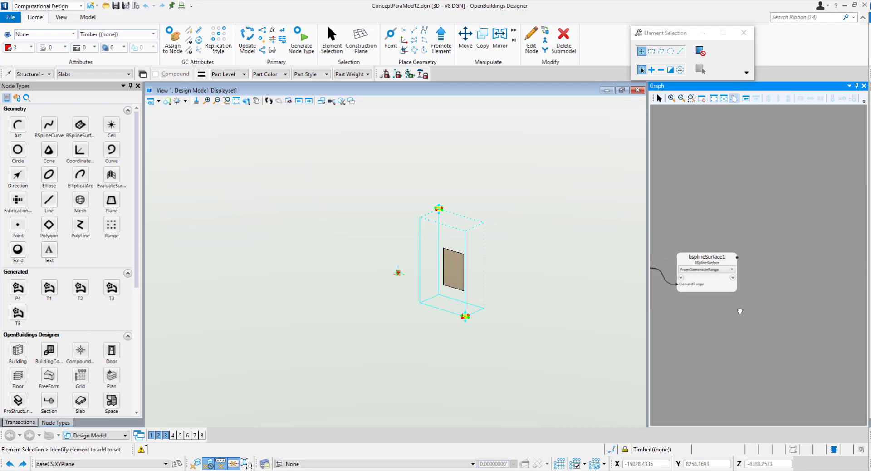
left_click(88, 16)
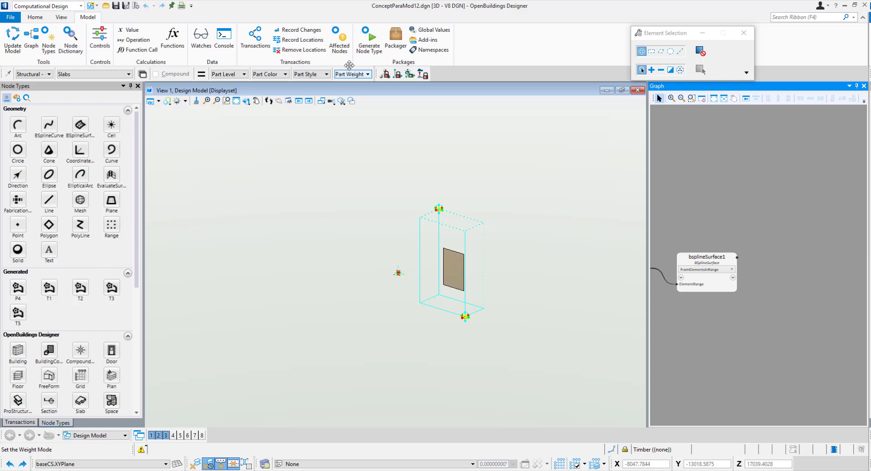
left_click(172, 40)
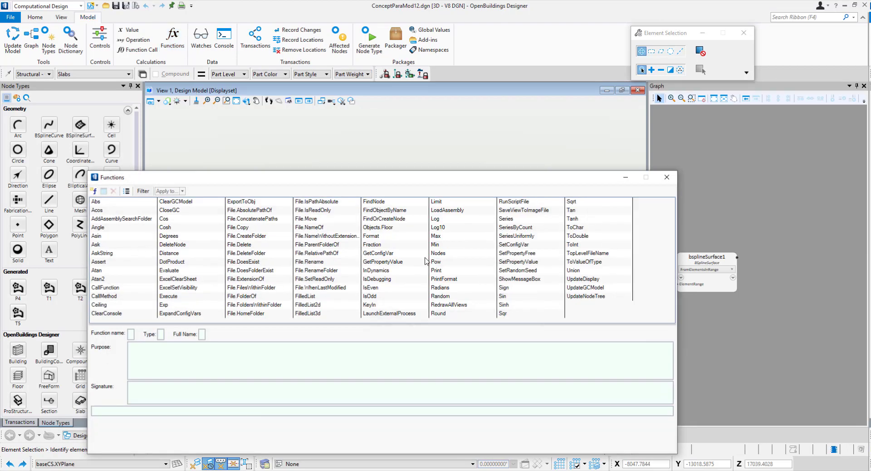
left_click(506, 220)
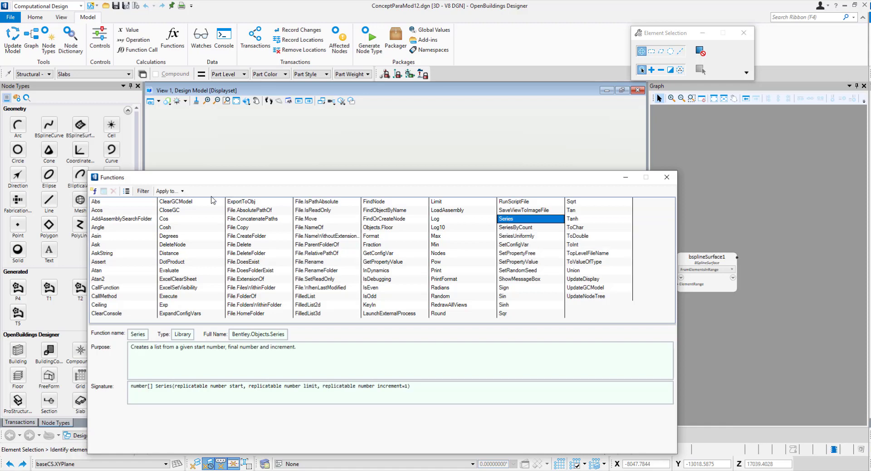
left_click(167, 192)
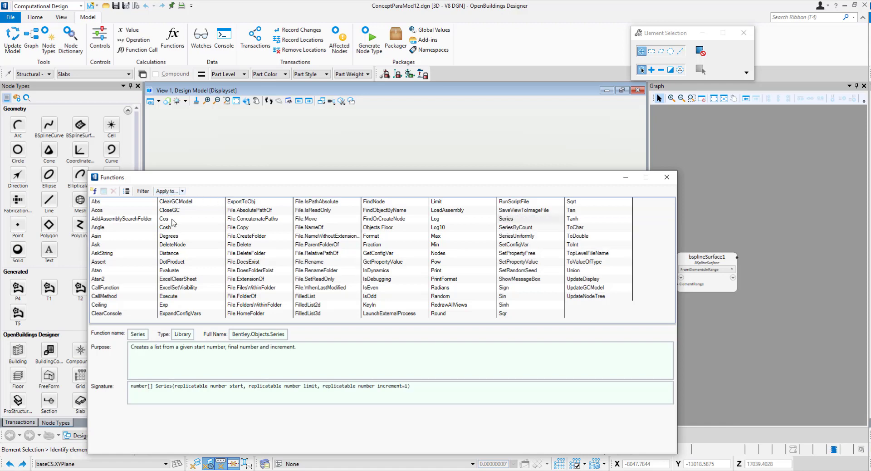
left_click(176, 191)
left_click(204, 202)
left_click(666, 177)
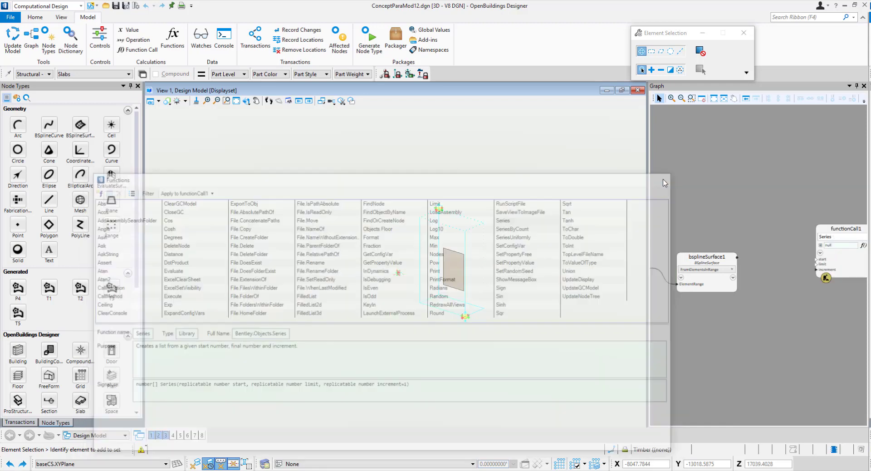
- Set the Series function call's start input to 0 and its limit input to 1
left_click_drag(847, 262, 799, 267)
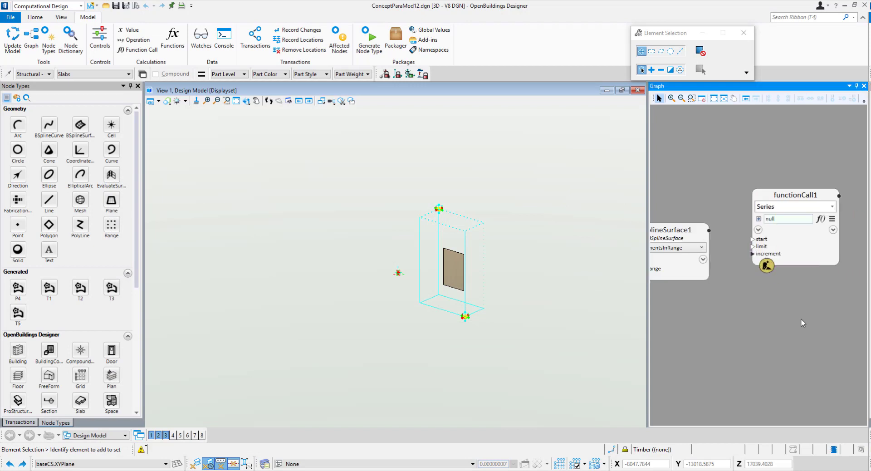
scroll(801, 319, "up", 3)
scroll(783, 295, "down", 1)
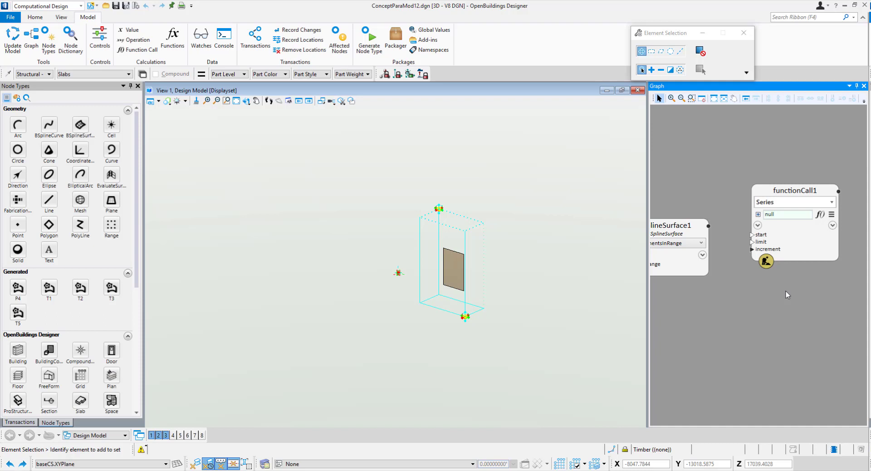
middle_click_drag(776, 287, 787, 291)
left_click(761, 238)
left_click(761, 238)
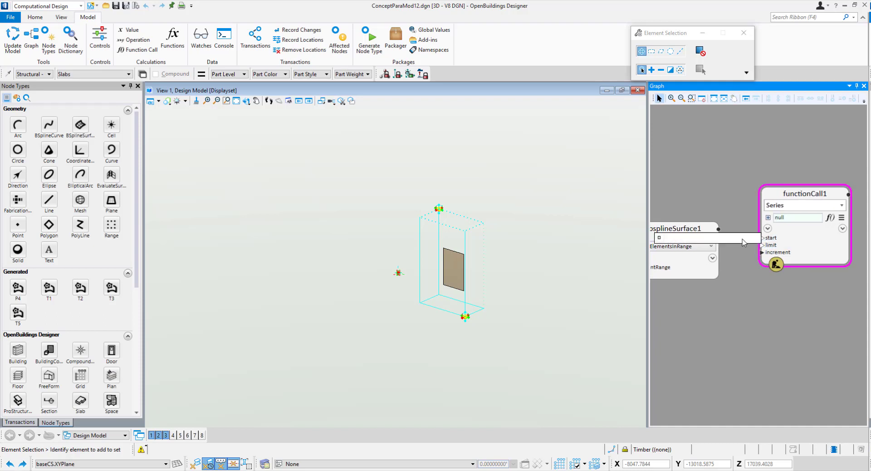
key("Return")
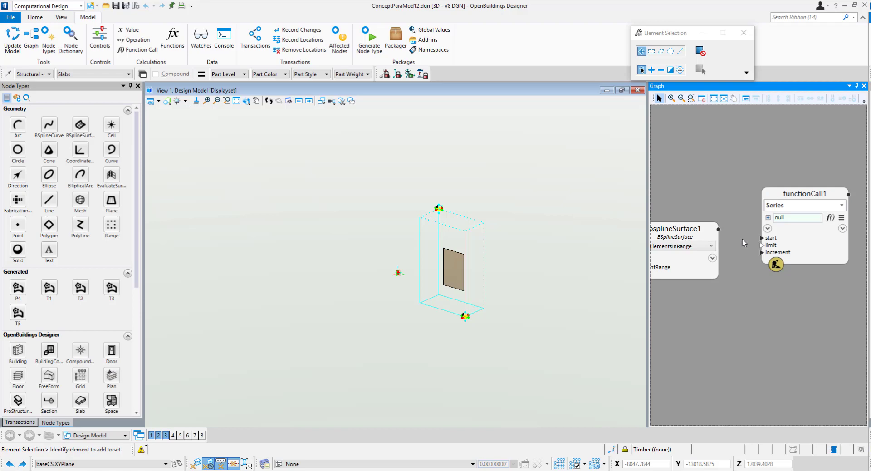
left_click(761, 244)
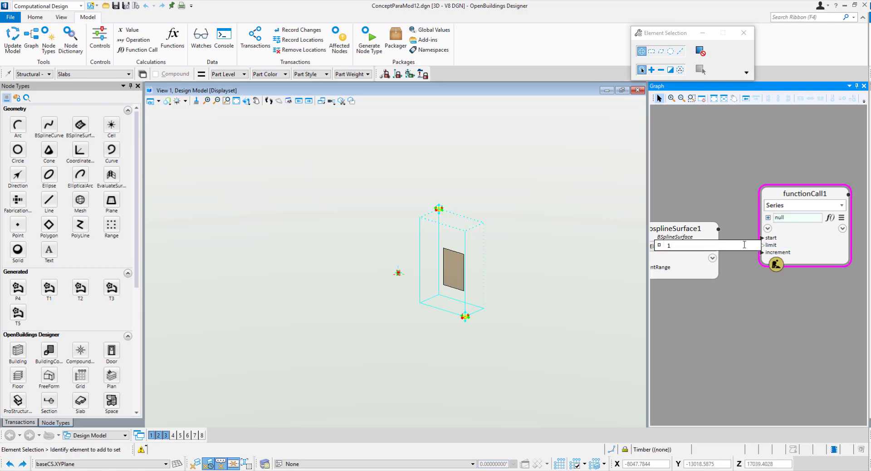
key("Return")
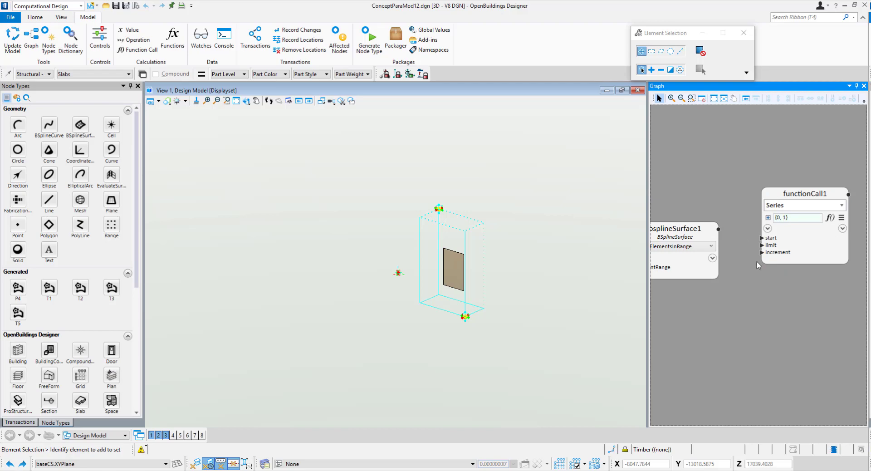
- Set the Series increment to 0.25 and move the function call node up, above the B-spline surface node's level
left_click(784, 252)
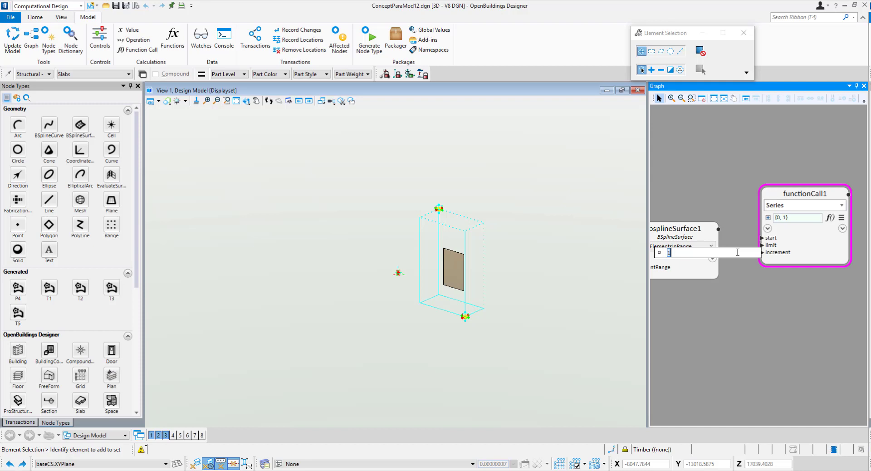
key("Return")
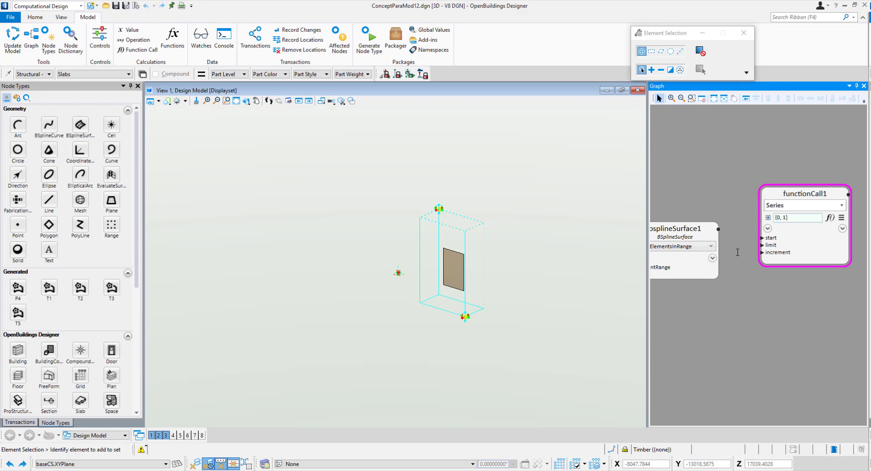
left_click(809, 249)
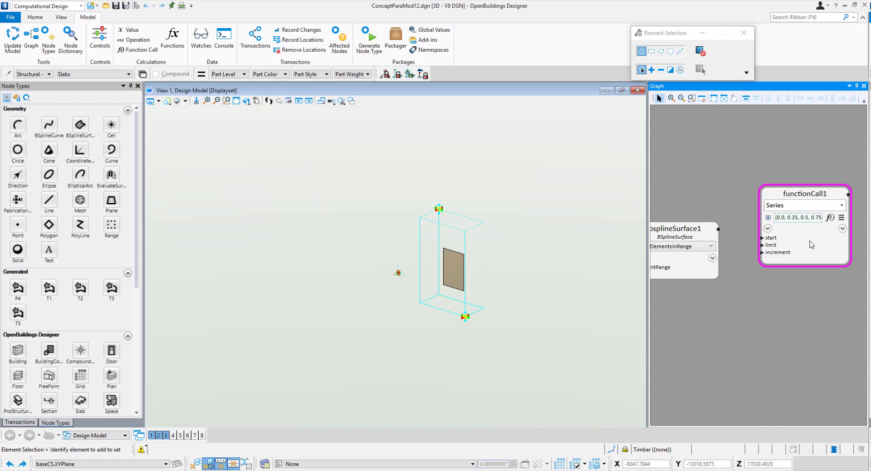
left_click_drag(809, 250, 792, 214)
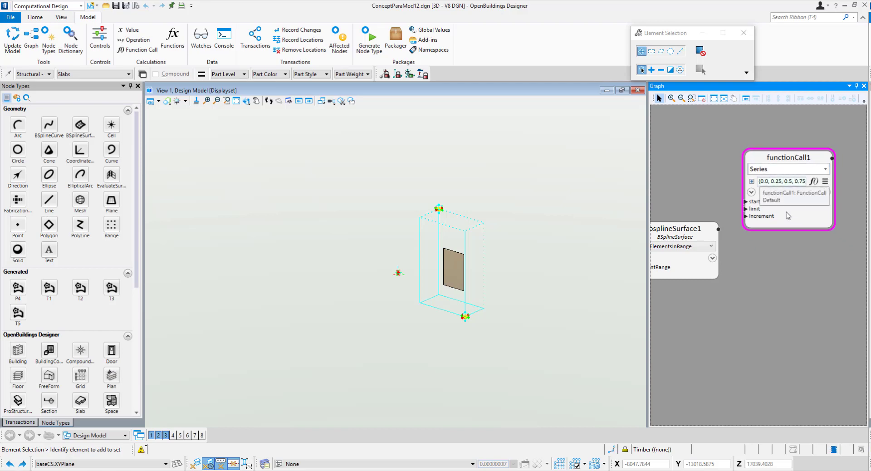
left_click_drag(804, 218, 804, 196)
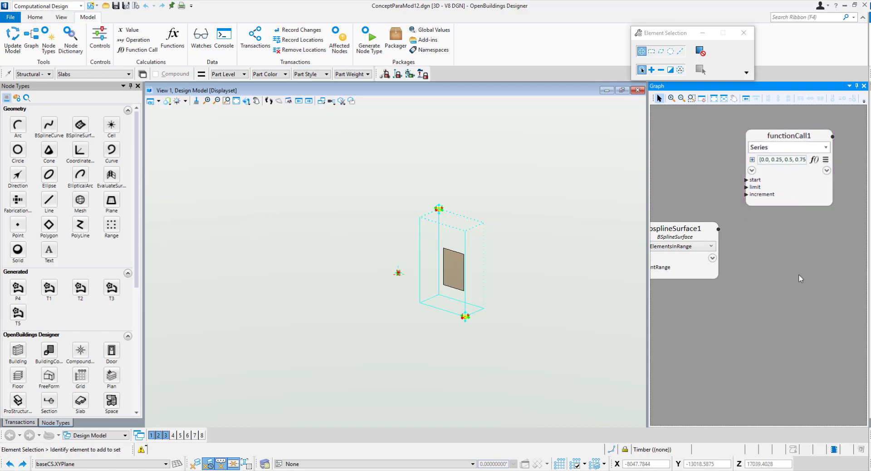
- Add a Point node below the Series function call and set its technique to ByUVParametersOnSurface
scroll(799, 277, "down", 1)
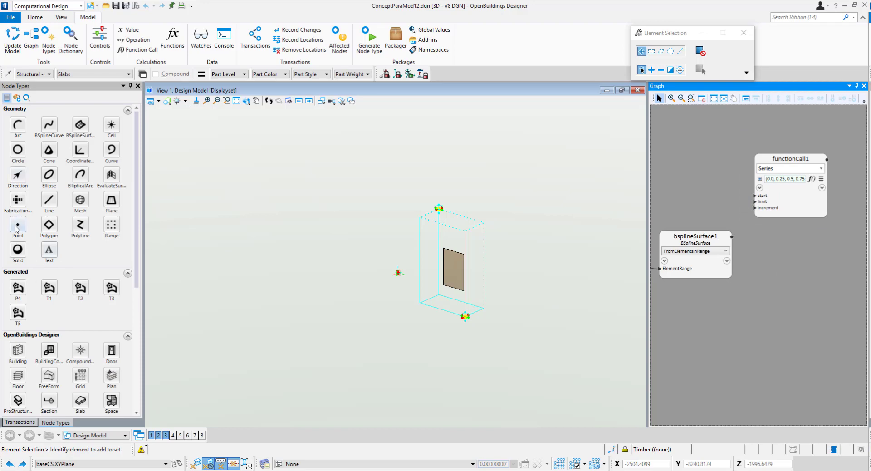
left_click_drag(18, 224, 142, 217)
left_click_drag(654, 293, 791, 256)
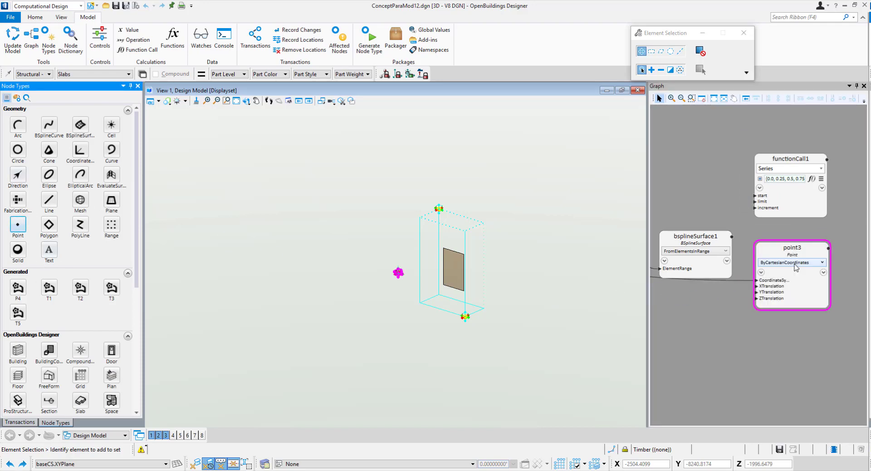
scroll(789, 327, "up", 1)
left_click(800, 237)
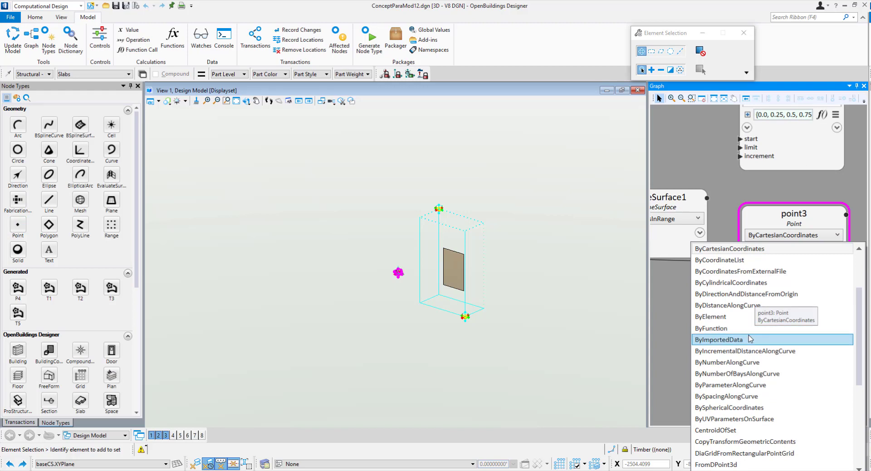
left_click(748, 420)
scroll(824, 362, "down", 1)
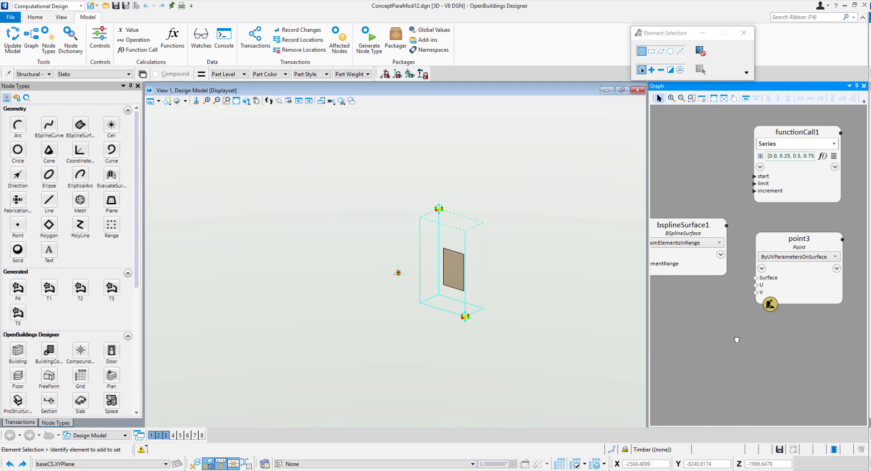
- Connect bsplineSurface1 to the new point node's Surface input and functionCall1 to both its U and V inputs
mouse_move(730, 342)
middle_mouse_down()
mouse_move(751, 323)
mouse_move(730, 334)
middle_mouse_up()
left_click_drag(758, 267, 729, 217)
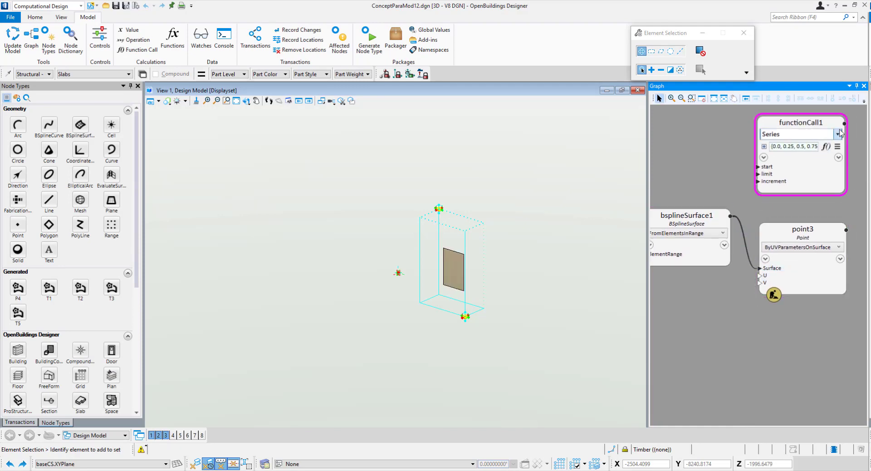
left_click_drag(844, 124, 758, 275)
left_click_drag(844, 123, 758, 283)
- Switch the replication style of the point3 node and inspect the points on the surface
right_click(815, 275)
left_click(815, 274)
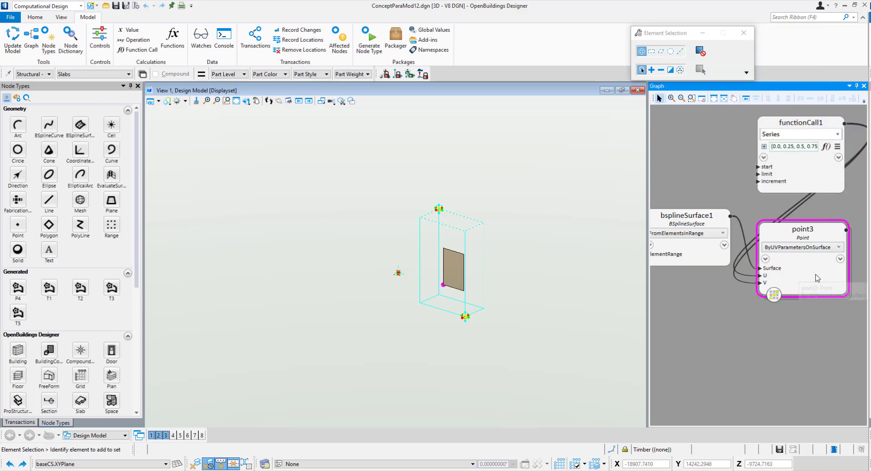
right_click(815, 275)
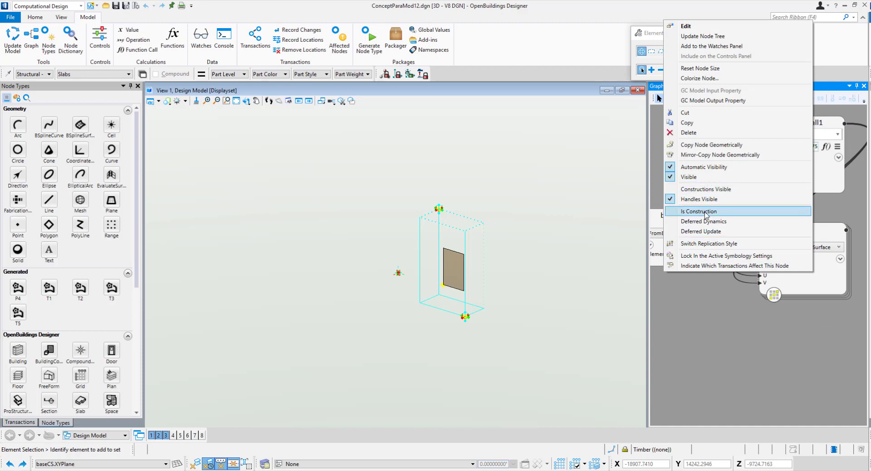
left_click(705, 245)
scroll(468, 272, "up", 5)
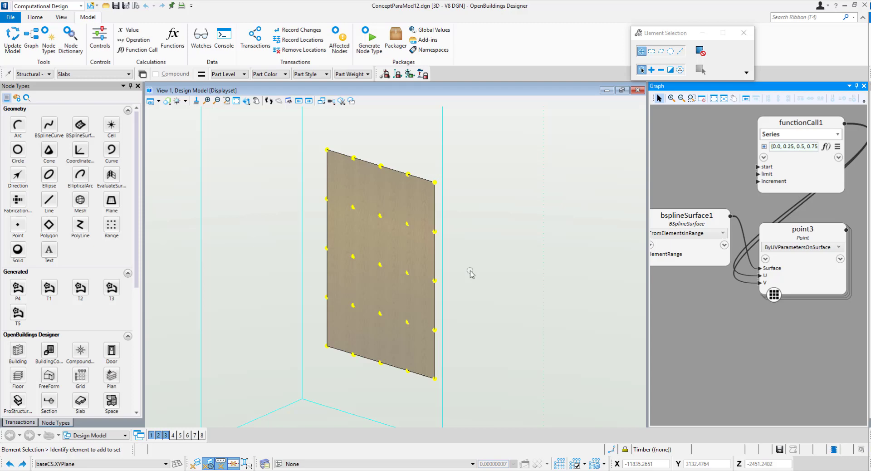
middle_click_drag(350, 340, 501, 329, "shift")
scroll(500, 324, "down", 4)
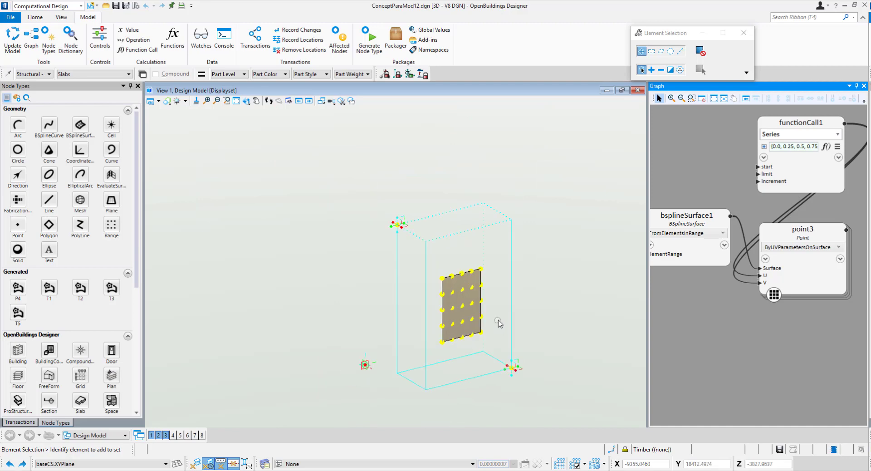
scroll(498, 323, "up", 1)
- Move the point3 node to the right of the Series function call and B-spline surface nodes
scroll(736, 319, "down", 3)
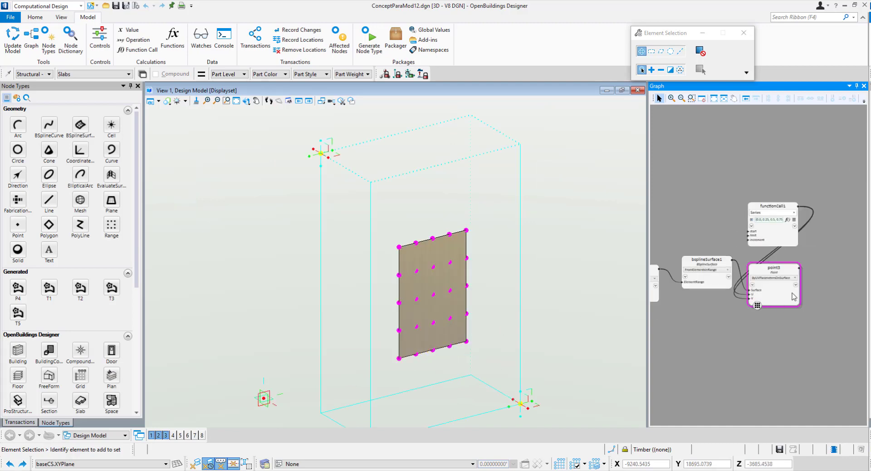
left_click_drag(785, 295, 840, 280)
middle_click_drag(830, 312, 759, 324)
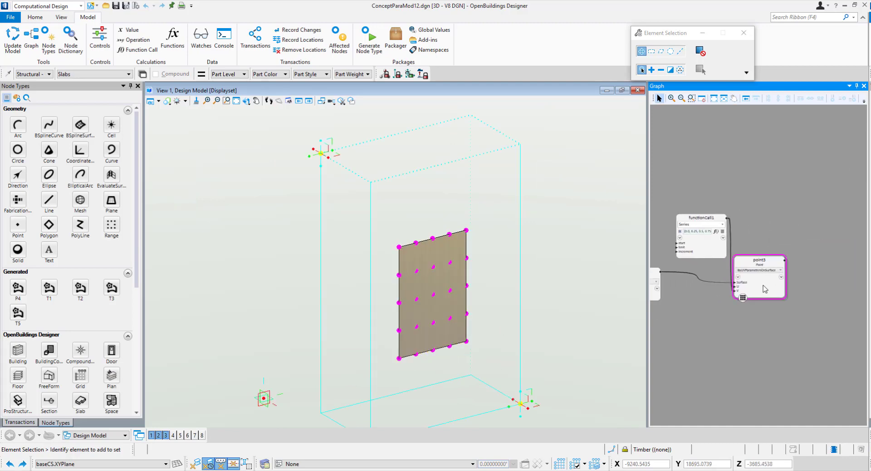
left_click_drag(764, 287, 772, 267)
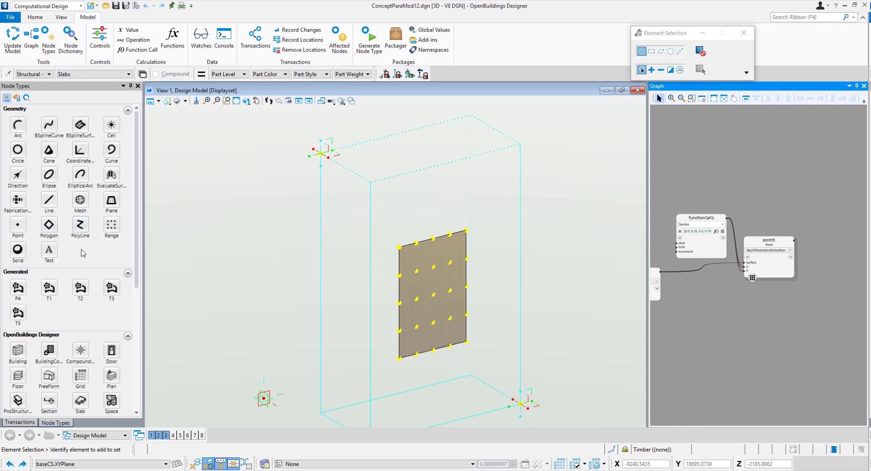
- Add a Polygon node beside point3, set its technique to ByPointGrid, and connect point3 to its Points input
left_click_drag(52, 226, 839, 251)
middle_click_drag(818, 321, 775, 324)
scroll(771, 291, "up", 3)
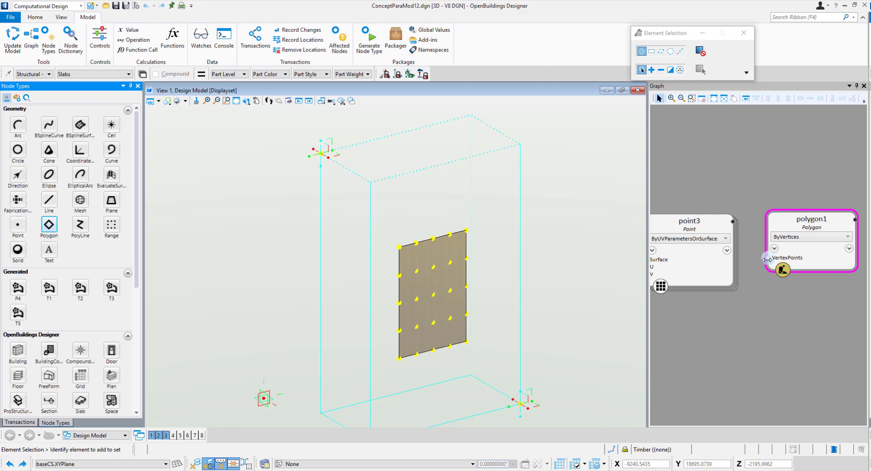
left_click(787, 237)
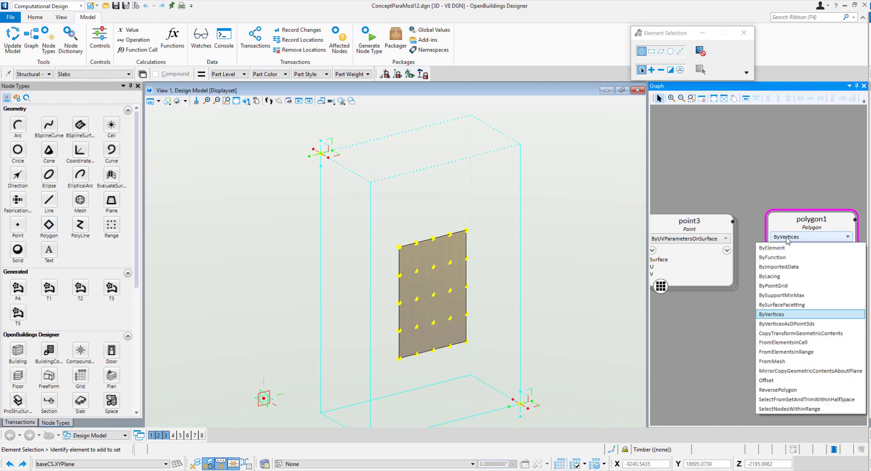
left_click(780, 285)
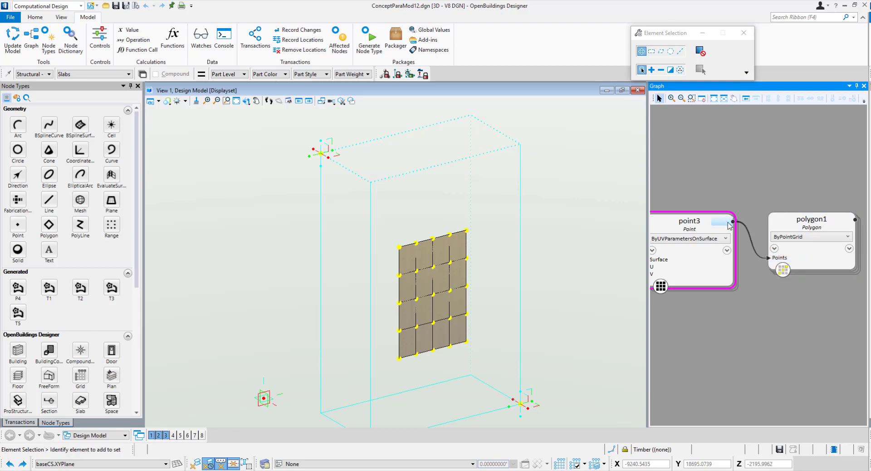
left_click(463, 250)
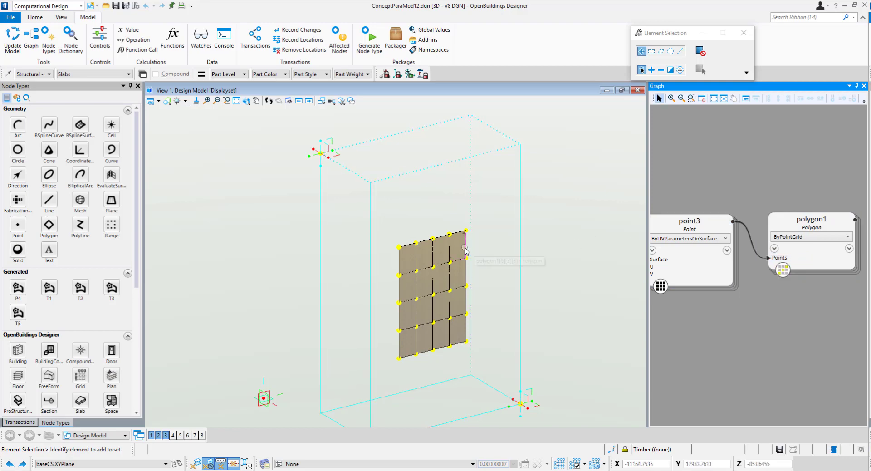
left_click(583, 269)
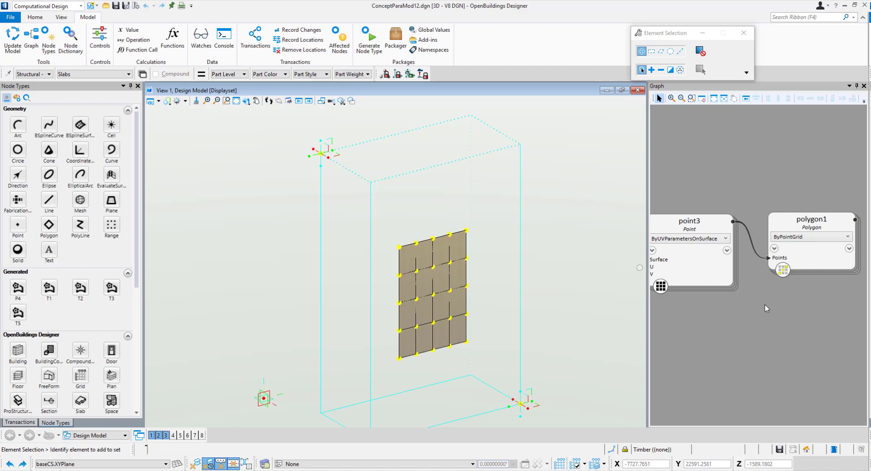
- Set the polygon1 node's FacetOption to ForcePlanarQuads
left_click(776, 252)
left_click(774, 249)
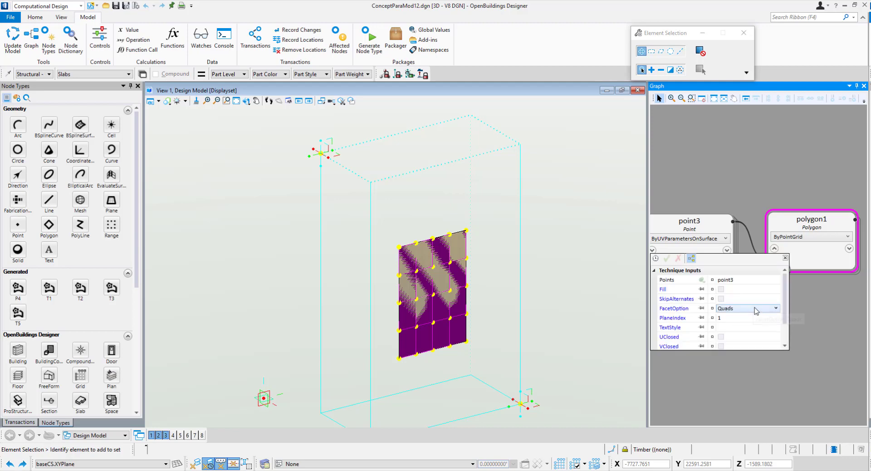
left_click(756, 309)
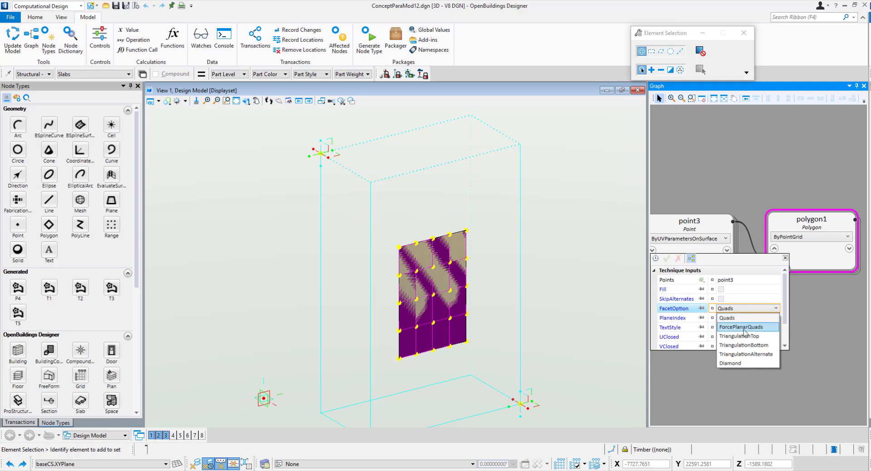
left_click(744, 329)
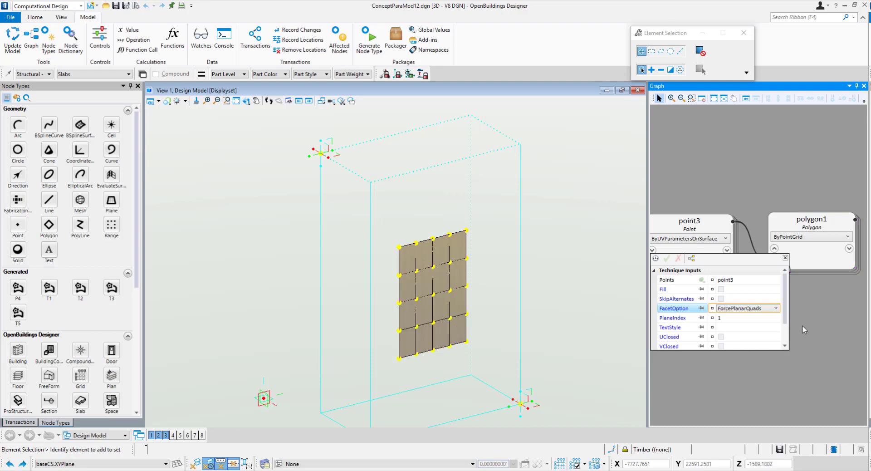
left_click(784, 258)
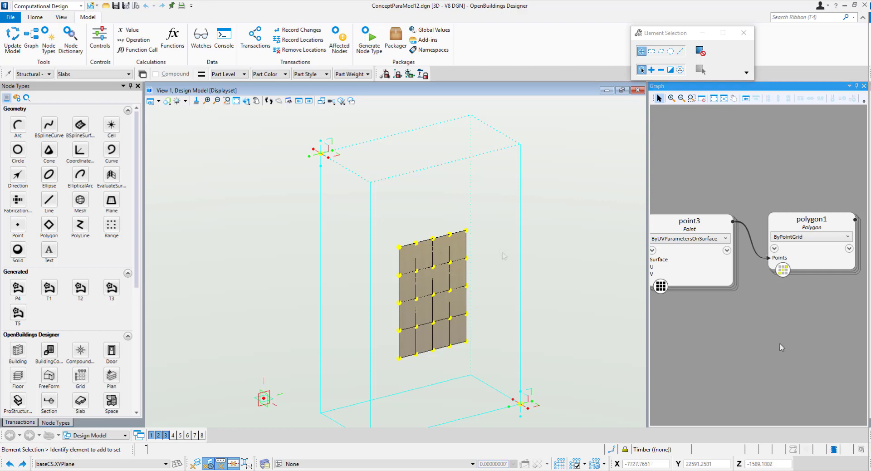
- Turn off the visibility of the bsplineSurface1 node
scroll(725, 316, "down", 3)
scroll(671, 342, "up", 2)
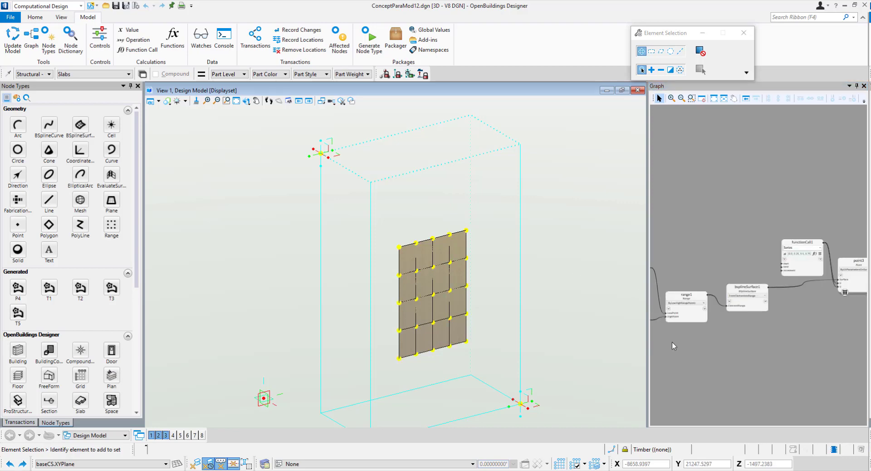
left_click(792, 289)
right_click(793, 293)
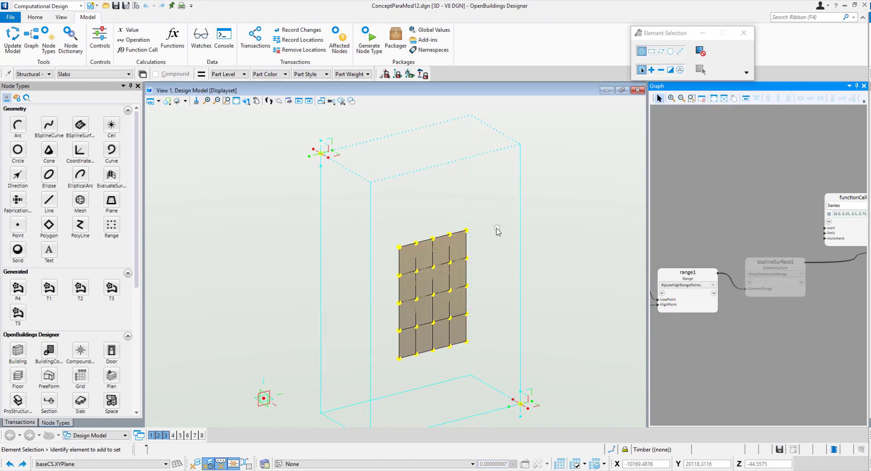
- Select the planar surface and pull its upper corner control point outward to curve the surface
left_click(463, 230)
left_click(459, 234)
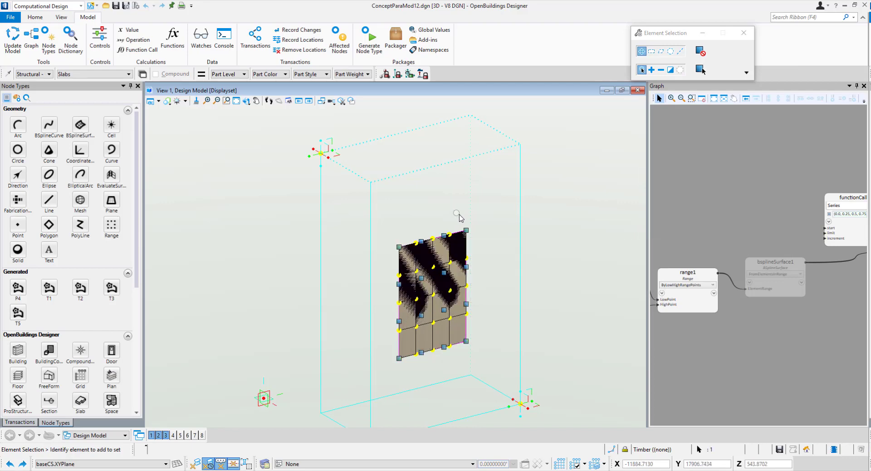
left_click_drag(466, 231, 498, 249)
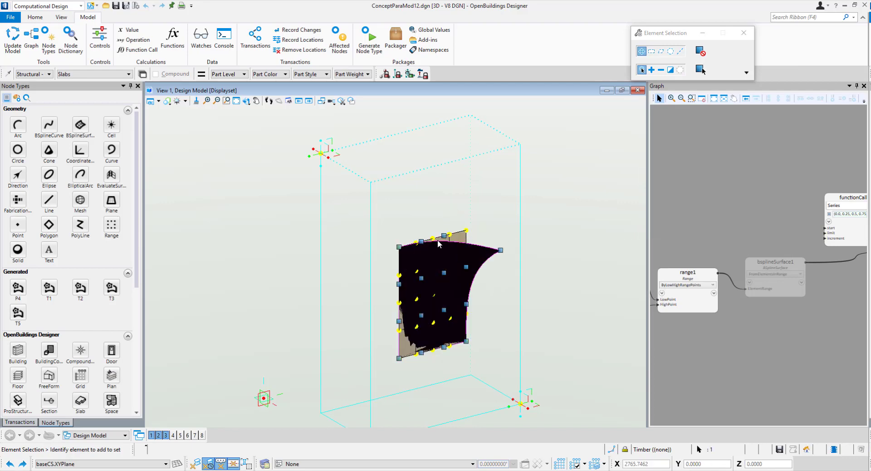
left_click(451, 219)
middle_click_drag(451, 218, 533, 239, "shift")
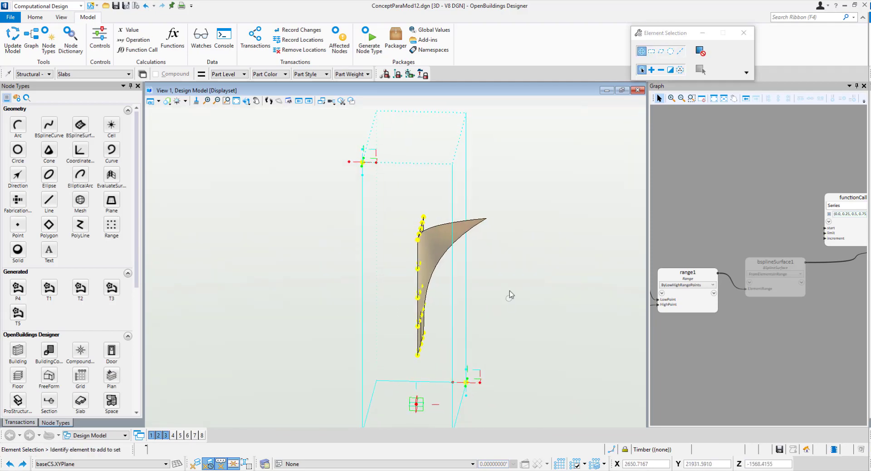
- Use the Move tool on the reshaped surface to refresh its point grid and polygons, and inspect the resulting panels
left_click(35, 17)
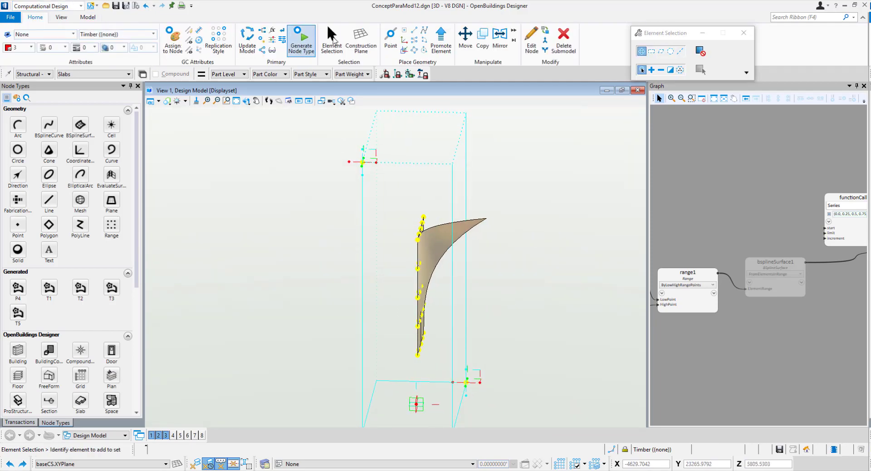
left_click(465, 37)
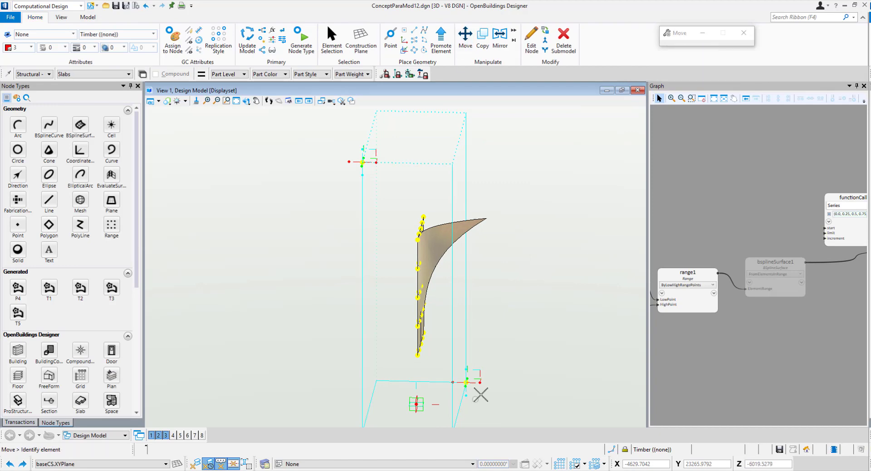
left_click_drag(595, 382, 592, 382)
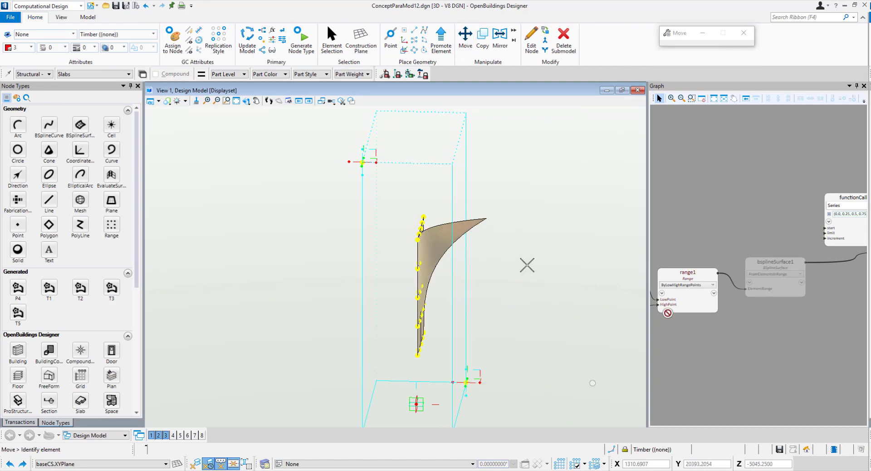
middle_click_drag(460, 255, 399, 223, "shift")
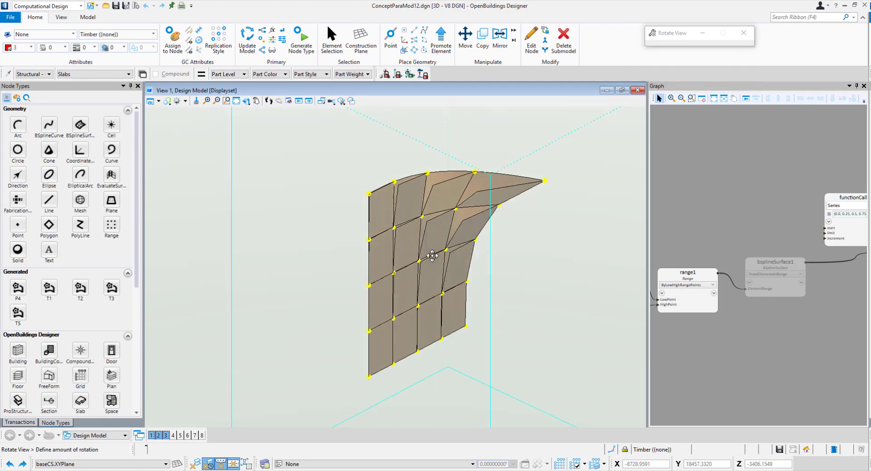
middle_click_drag(432, 256, 434, 280, "shift")
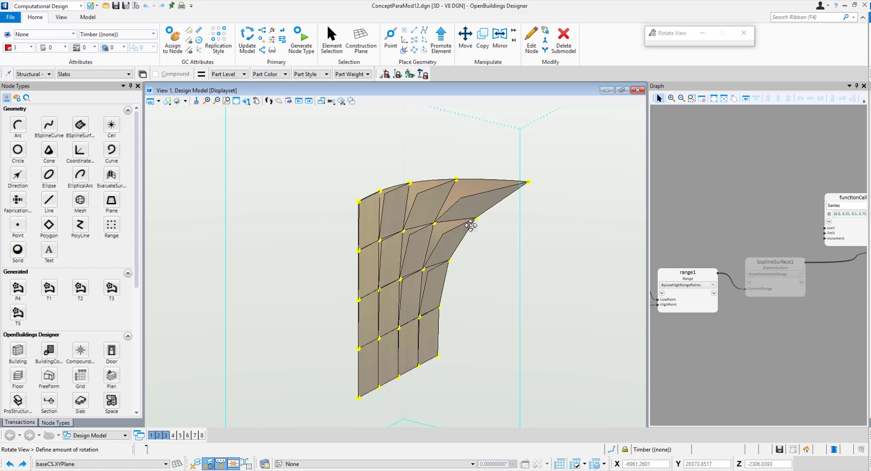
middle_click_drag(471, 226, 498, 232, "shift")
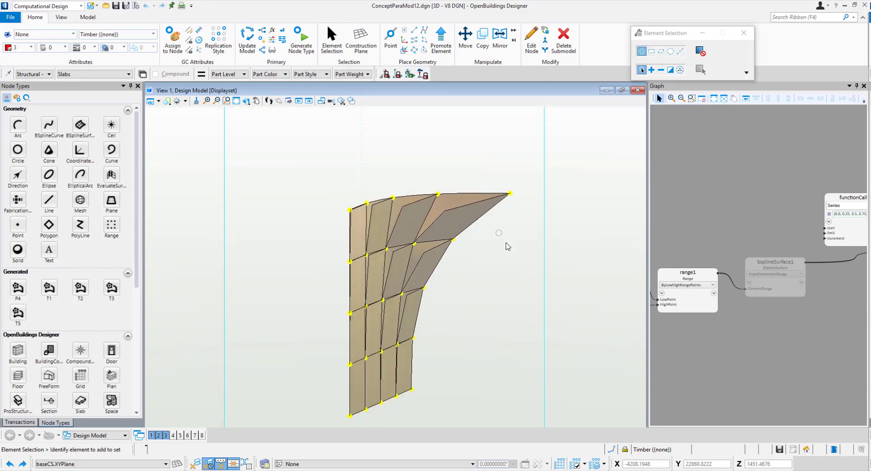
scroll(482, 250, "down", 2)
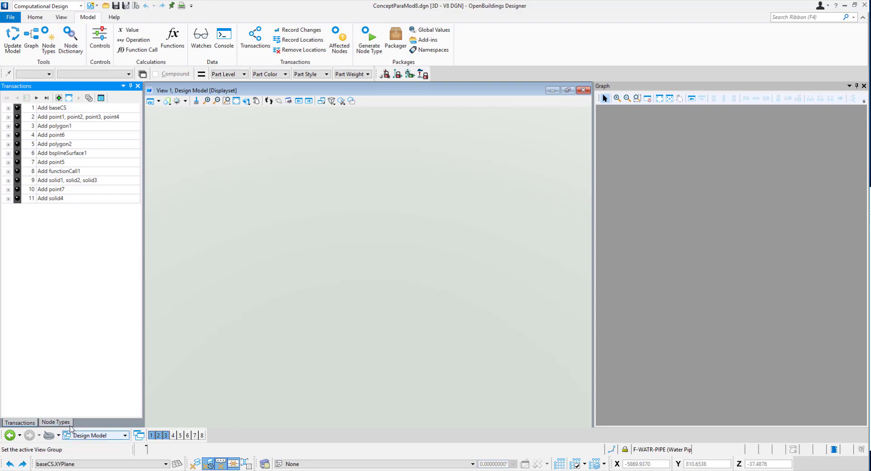
- Play transaction 1 in ConceptParaMod8.dgn to add the baseCS coordinate system, and inspect its node
left_click(55, 421)
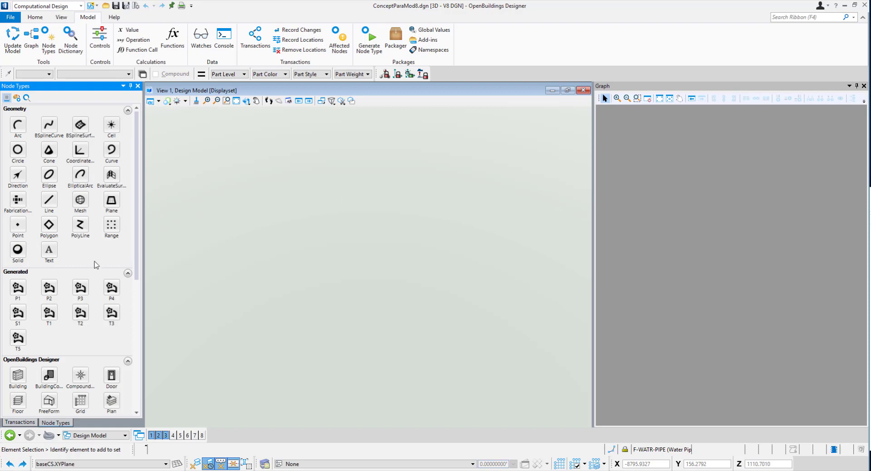
left_click(20, 422)
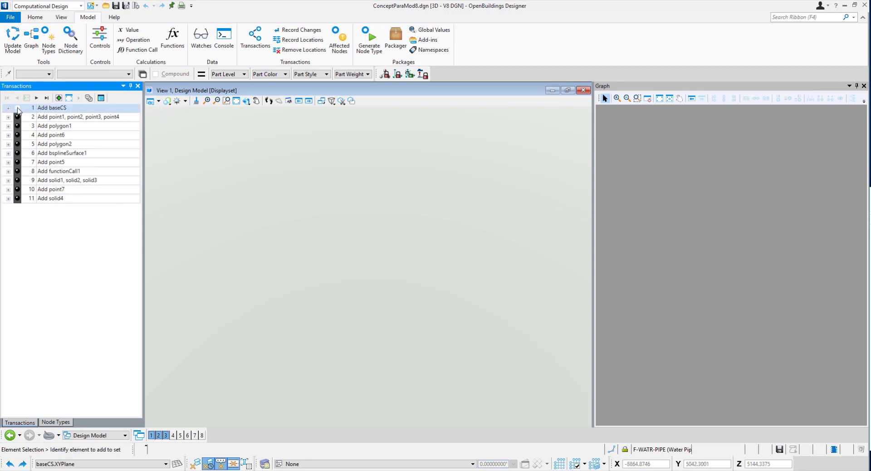
left_click(19, 109)
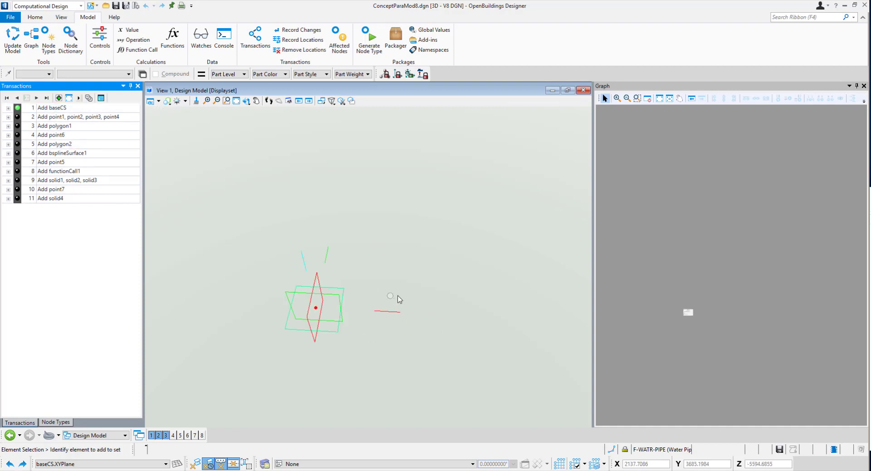
scroll(399, 299, "down", 3)
scroll(697, 319, "up", 3)
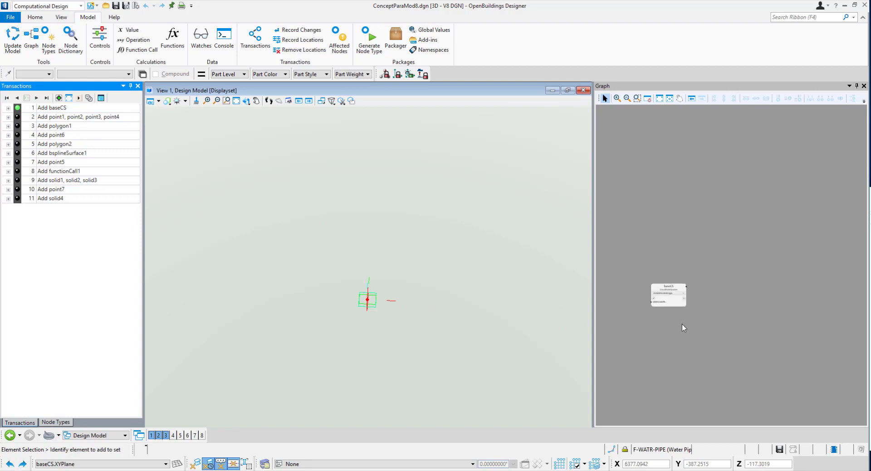
scroll(683, 328, "up", 3)
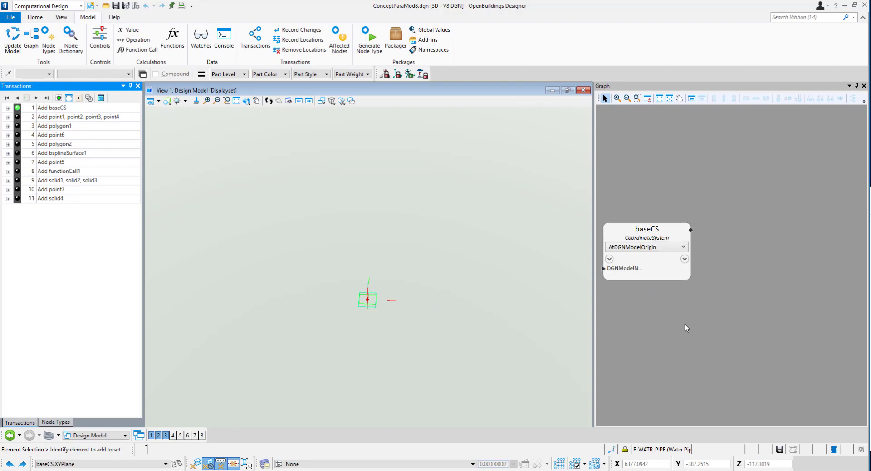
- Play transaction 2 to add point1, point2, point3 and point4, and view their nodes
left_click(17, 117)
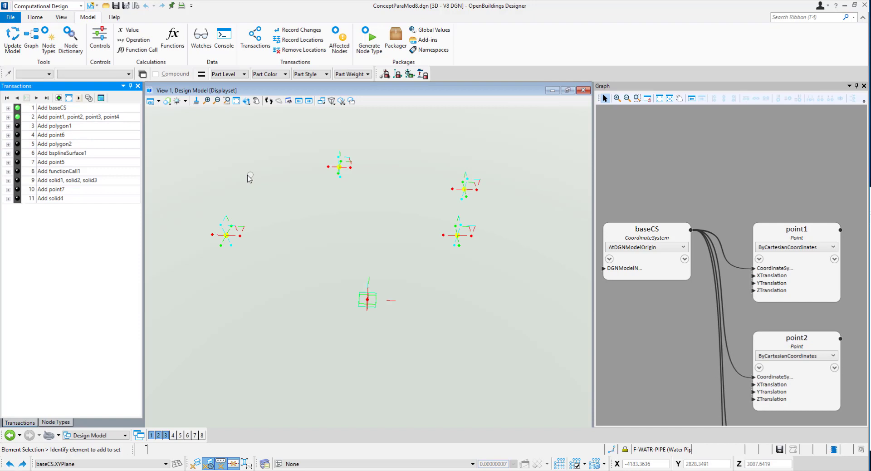
scroll(711, 161, "down", 3)
scroll(806, 246, "up", 2)
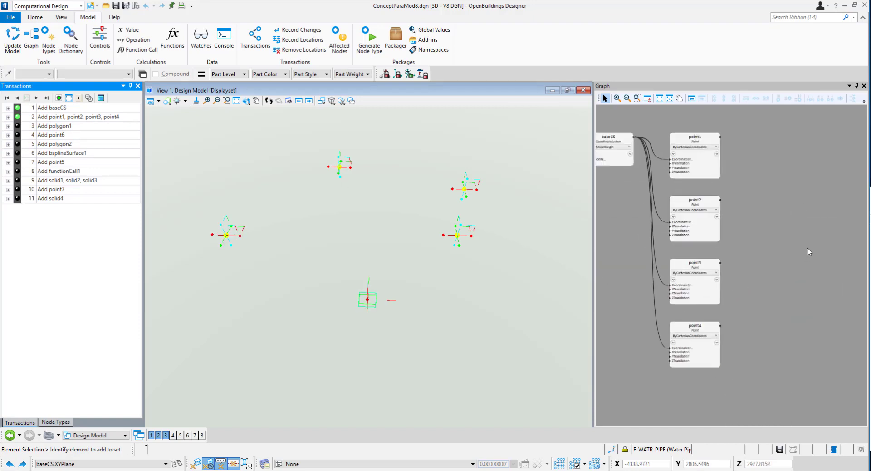
- Play transaction 3 to add polygon1 from the four points, and inspect its ByVertices node
left_click(17, 126)
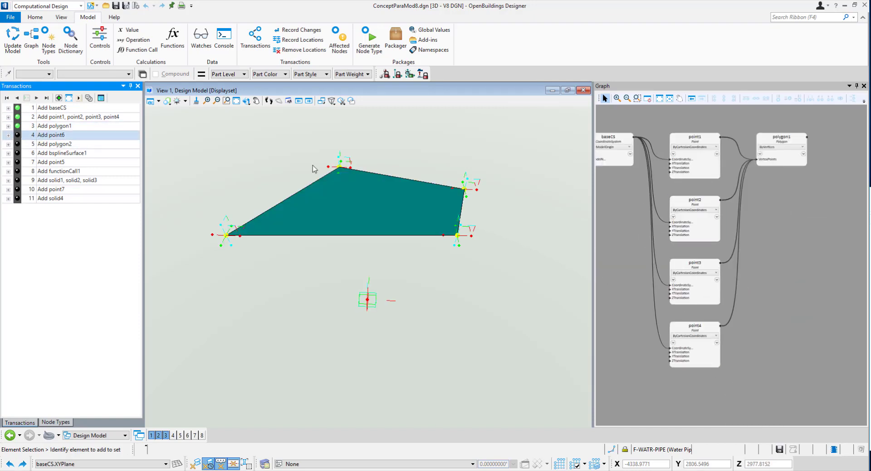
scroll(831, 146, "up", 2)
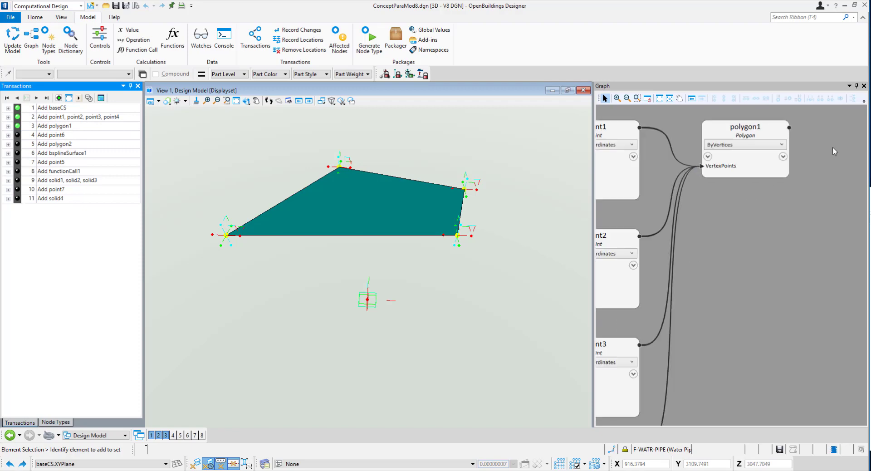
scroll(831, 148, "down", 2)
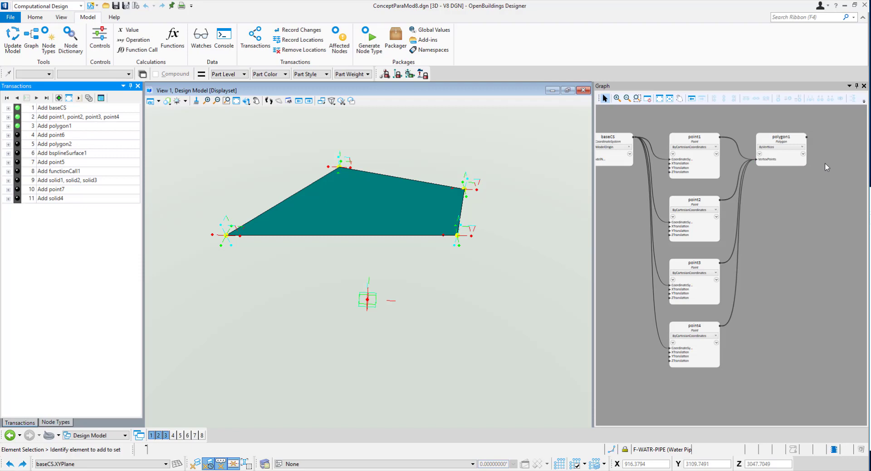
middle_click_drag(808, 191, 721, 226)
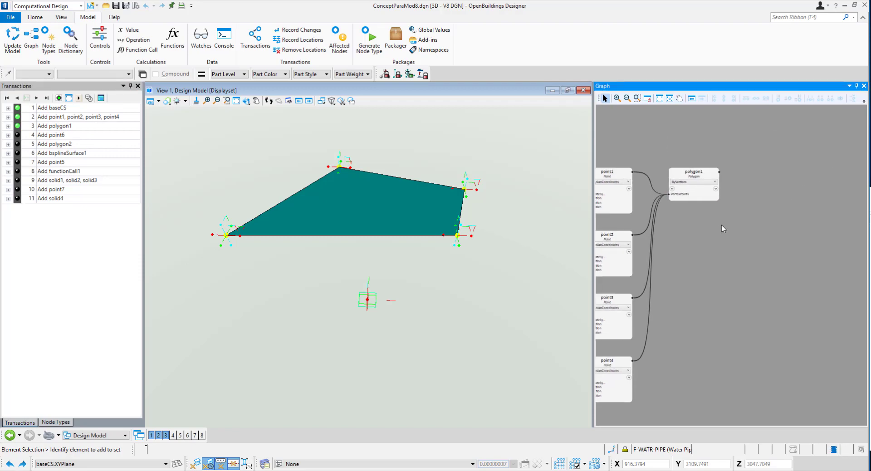
- Play transaction 4 to add point6 with the CentroidOfSet technique, and inspect its node
left_click(17, 134)
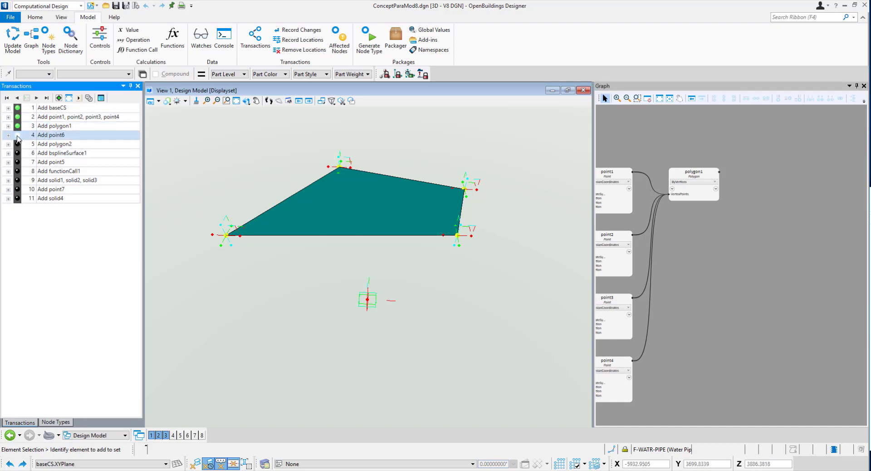
scroll(794, 218, "up", 3)
scroll(792, 215, "up", 1)
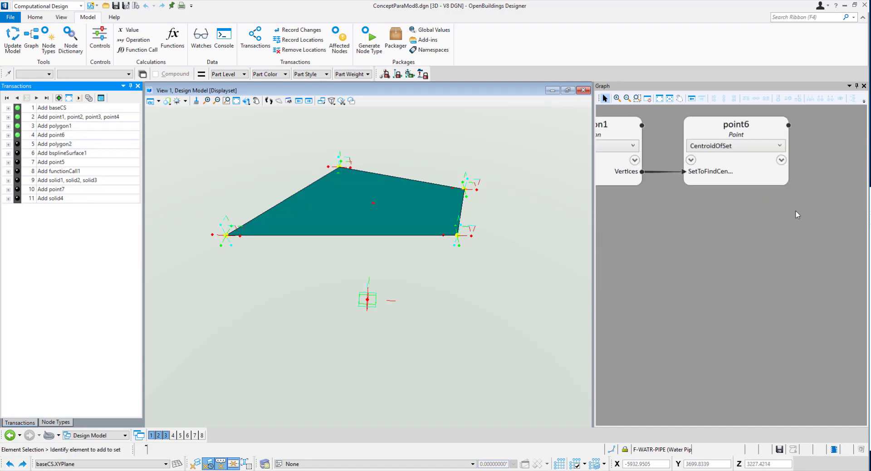
middle_click_drag(795, 211, 776, 232)
- Re-enter the Vertices property in point6's centroid set input so that the expression reads polygon1.Vertices
mouse_move(700, 196)
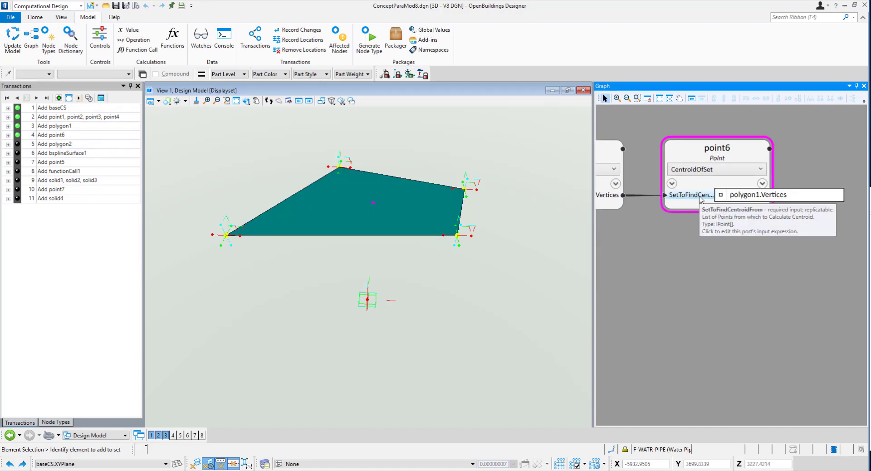
double_click(773, 194)
key("BackSpace")
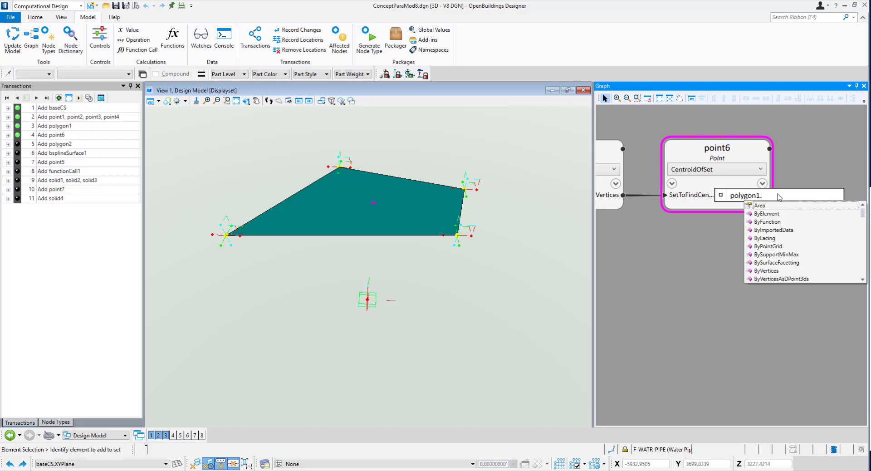
type("vert")
scroll(766, 272, "down", 1)
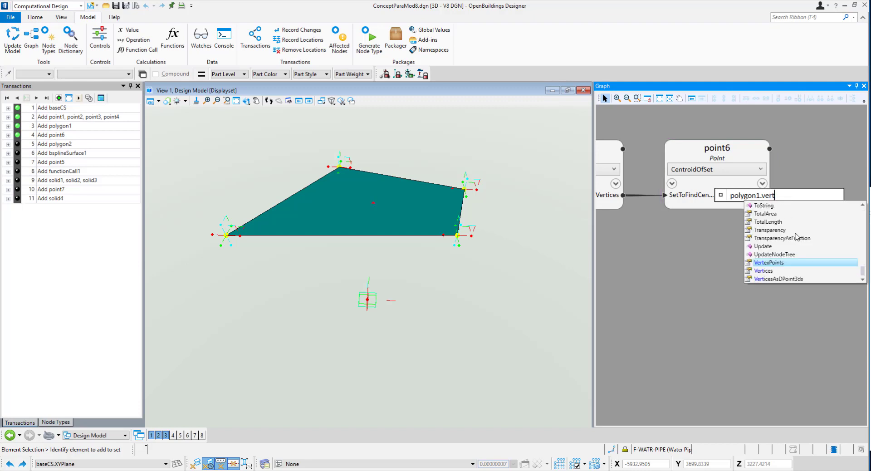
double_click(764, 271)
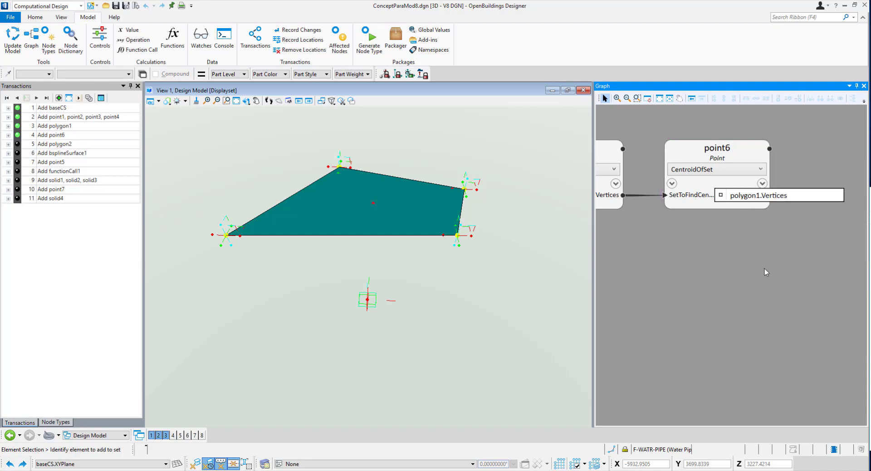
key("Return")
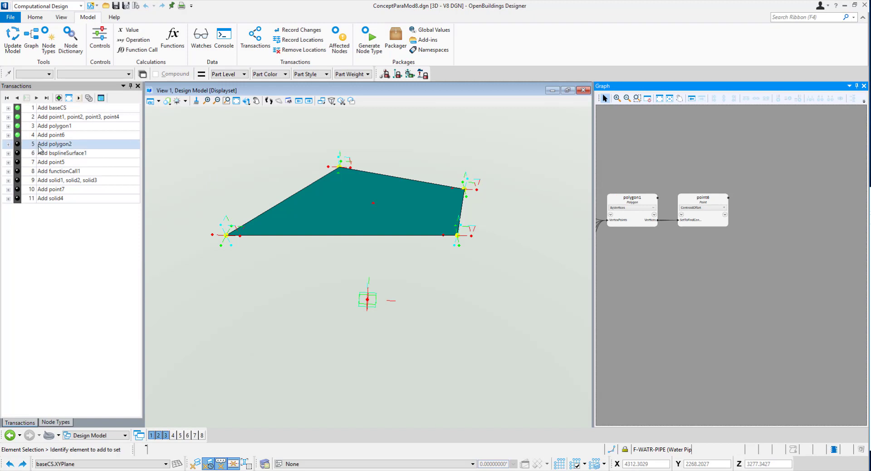
- Play transaction 5 to add the offset polygon2, and inspect the inset outline and the node's inputs
left_click(14, 144)
left_click(17, 144)
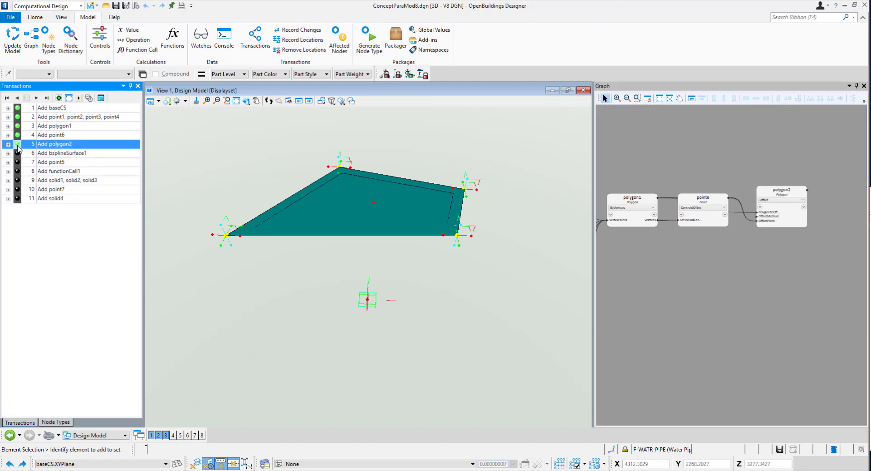
scroll(466, 200, "up", 3)
scroll(472, 203, "down", 3)
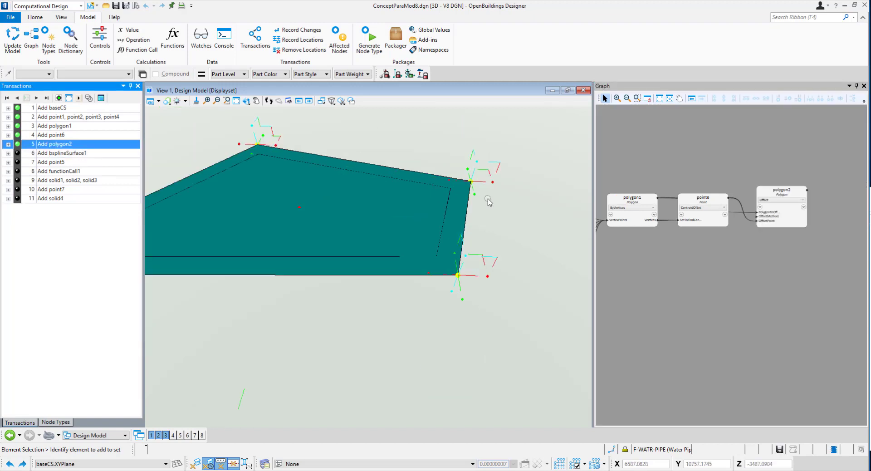
scroll(804, 234, "up", 4)
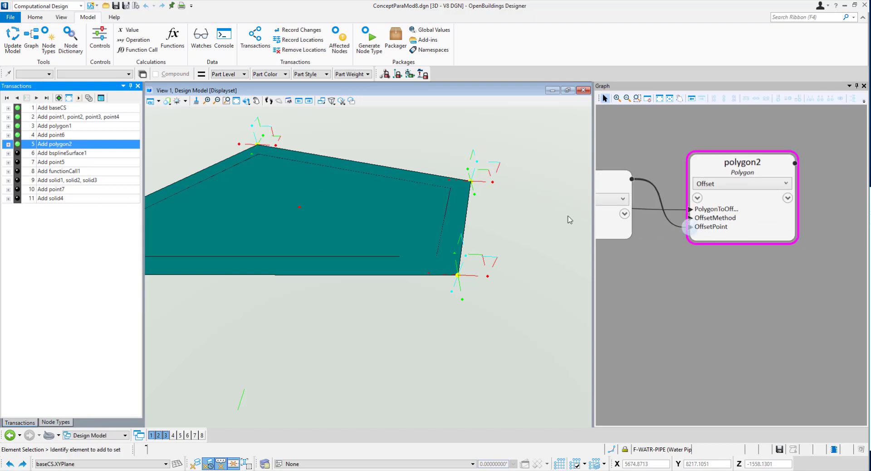
scroll(637, 275, "down", 4)
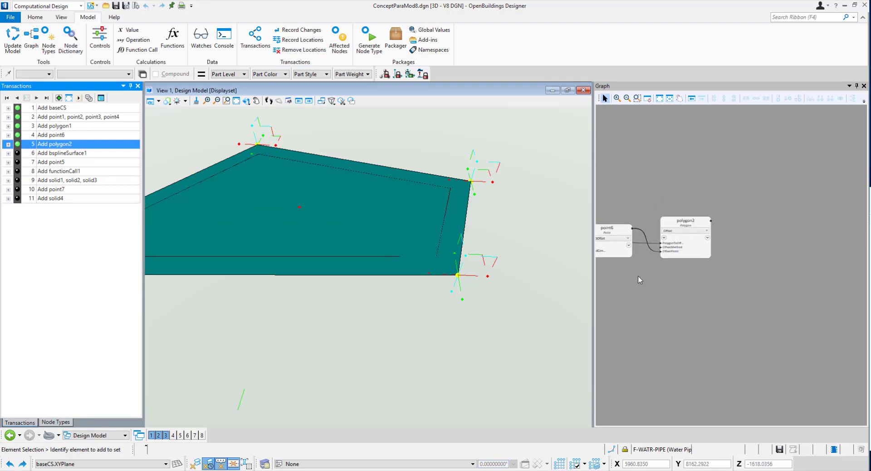
- Play transaction 6 to add bsplineSurface1 from polygon2 with FromClosedCurve, and highlight the surface in the model
left_click(17, 153)
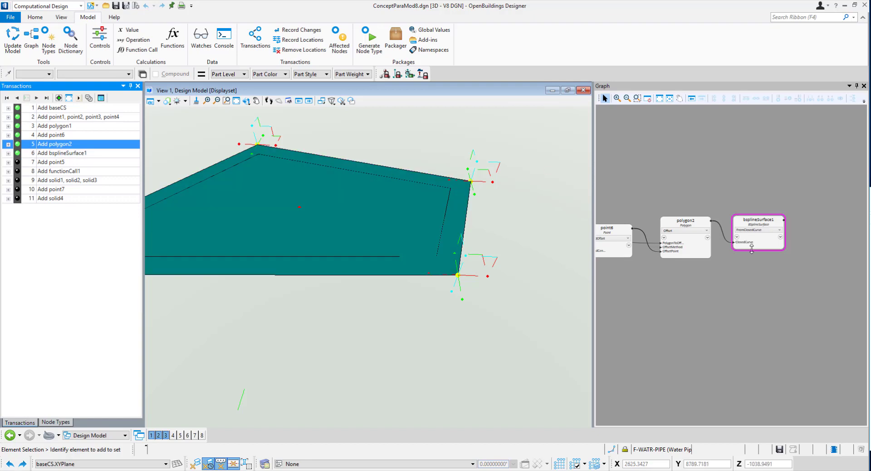
left_click(768, 242)
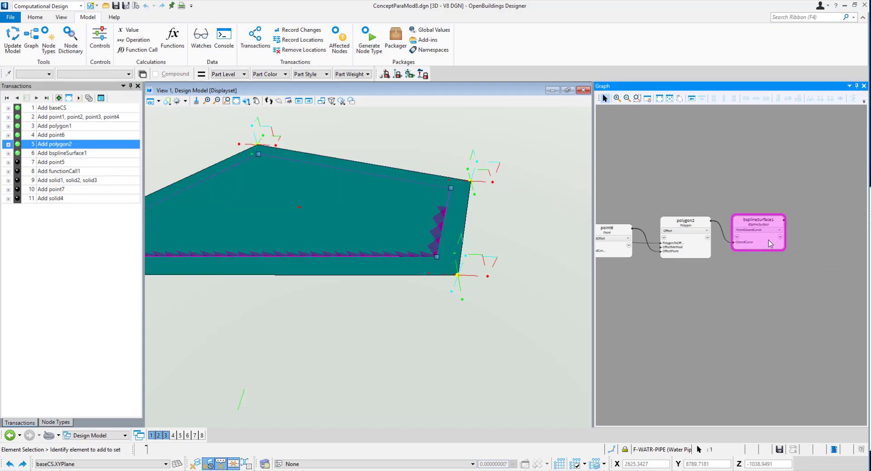
left_click(725, 273)
middle_click_drag(767, 257, 710, 253)
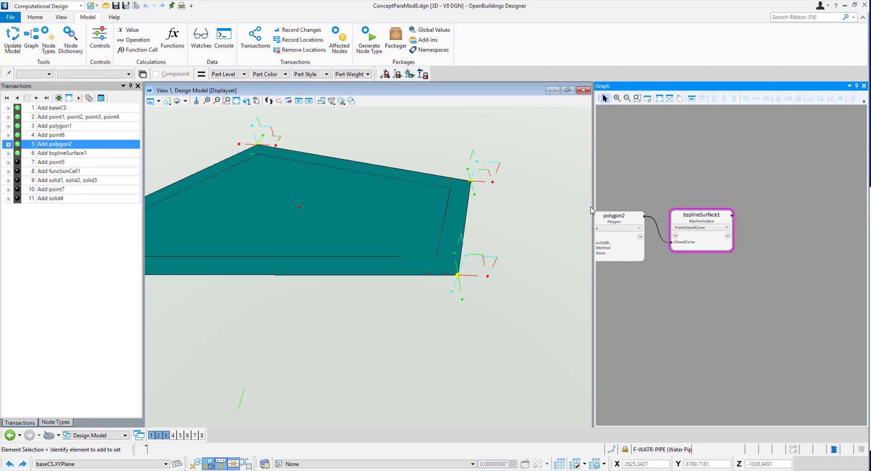
- Play transaction 7 to add the point5 grid on bsplineSurface1 with ByUVParametersOnSurface, and inspect its node and points
left_click(17, 163)
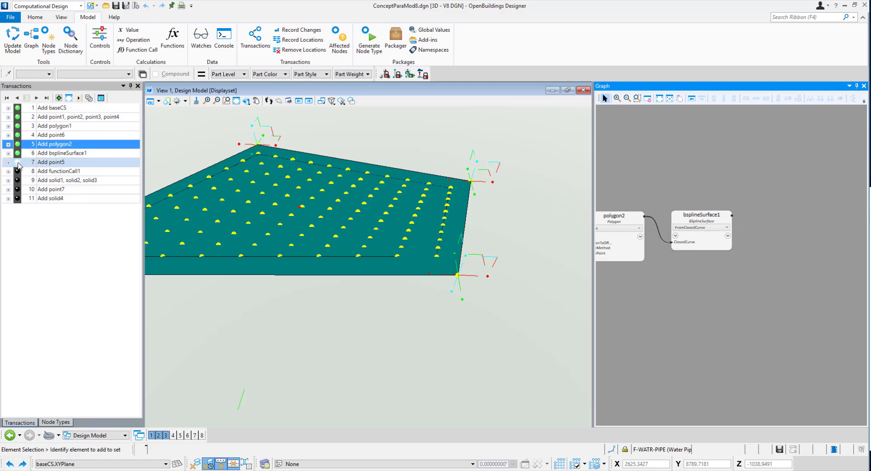
scroll(832, 213, "up", 3)
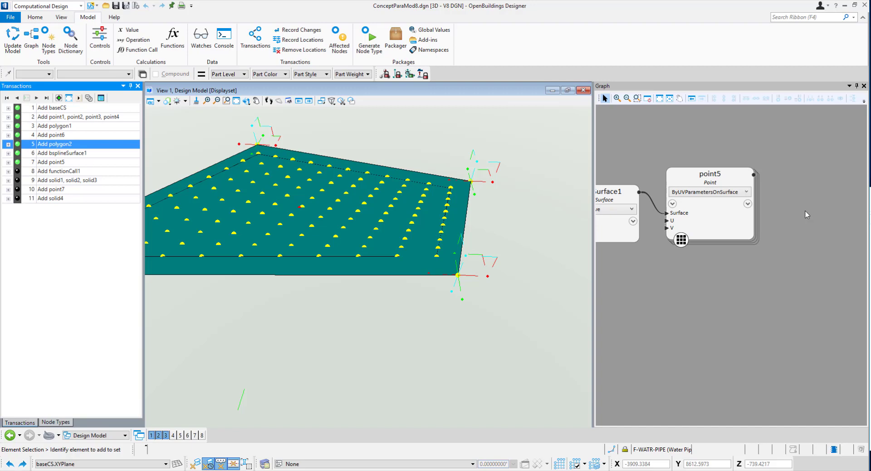
middle_click_drag(468, 150, 459, 171, "shift")
- Play transaction 8 to add functionCall1 with the Distance function, and place its node above point5 in the graph
left_click(17, 172)
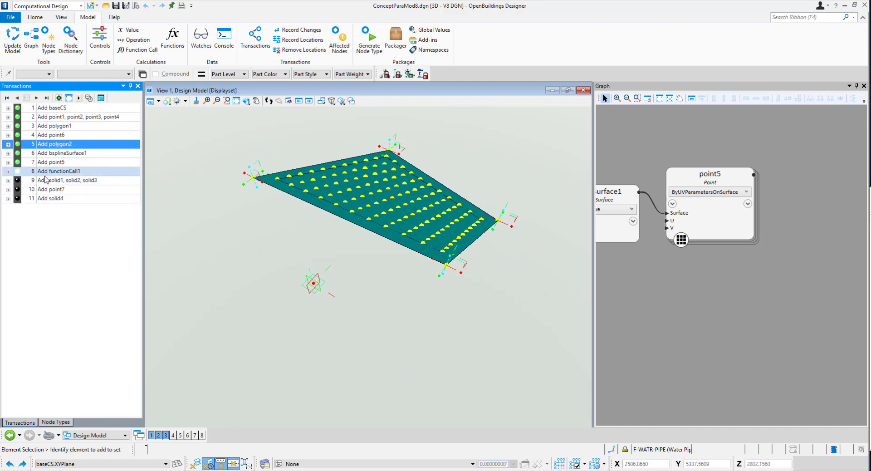
scroll(788, 265, "down", 1)
scroll(828, 261, "up", 2)
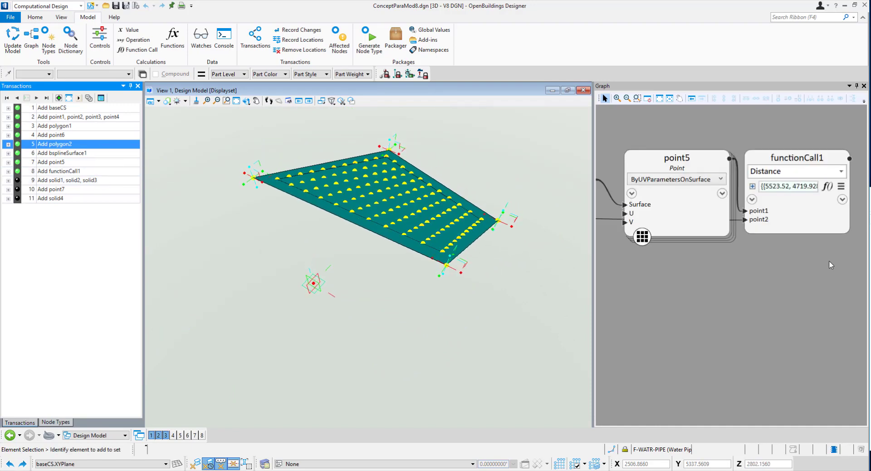
left_click_drag(785, 236, 785, 172)
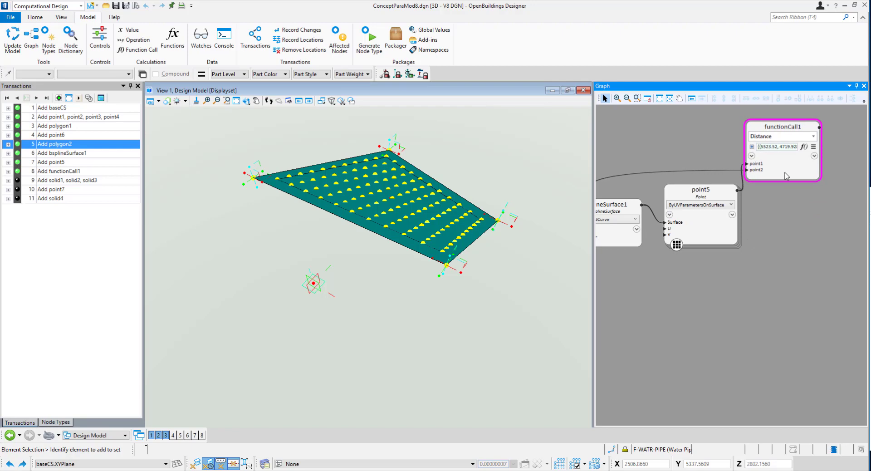
scroll(797, 227, "down", 3)
scroll(703, 257, "up", 3)
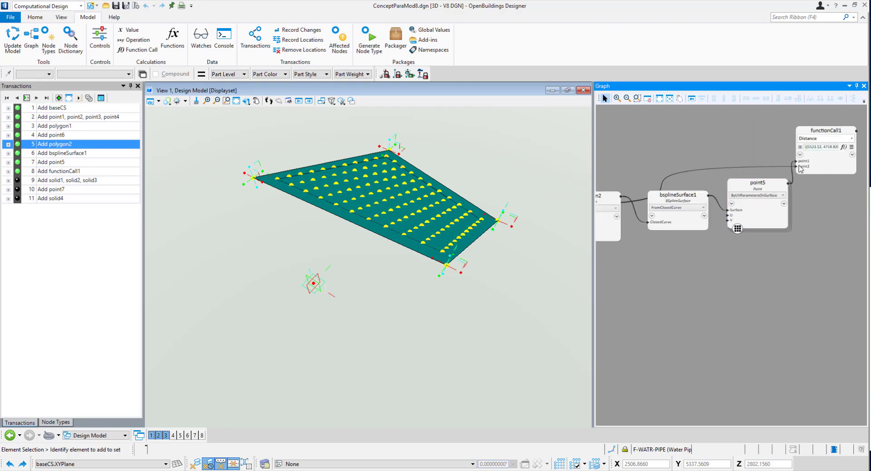
- Expand the result list of functionCall1 and examine the distances against the point grid on the panel surface
left_click(799, 148)
left_click(799, 147)
scroll(843, 278, "up", 2)
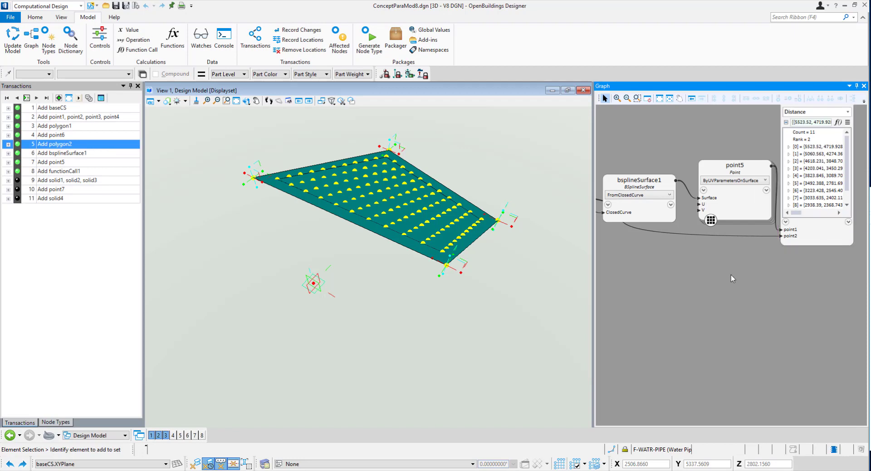
scroll(730, 275, "down", 2)
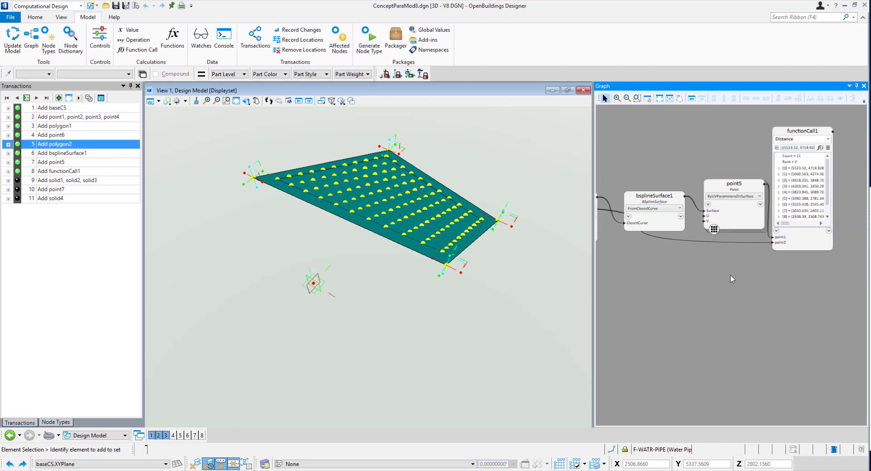
scroll(396, 206, "up", 3)
scroll(396, 207, "up", 2)
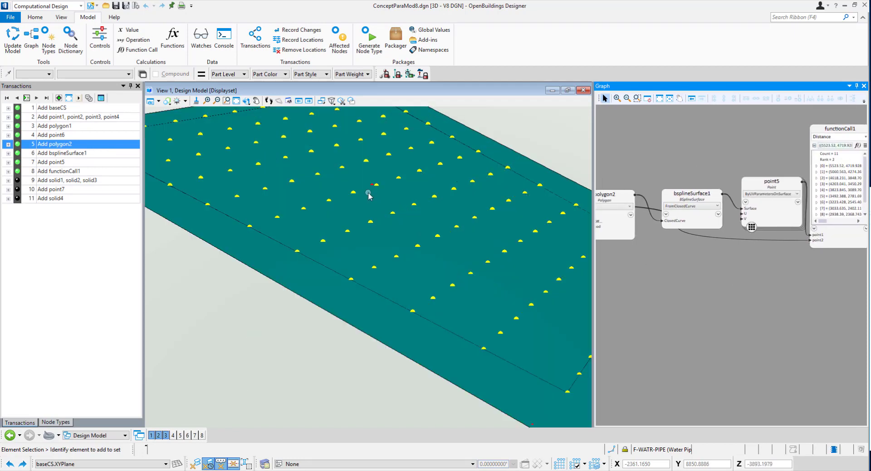
middle_click_drag(369, 195, 466, 195, "shift")
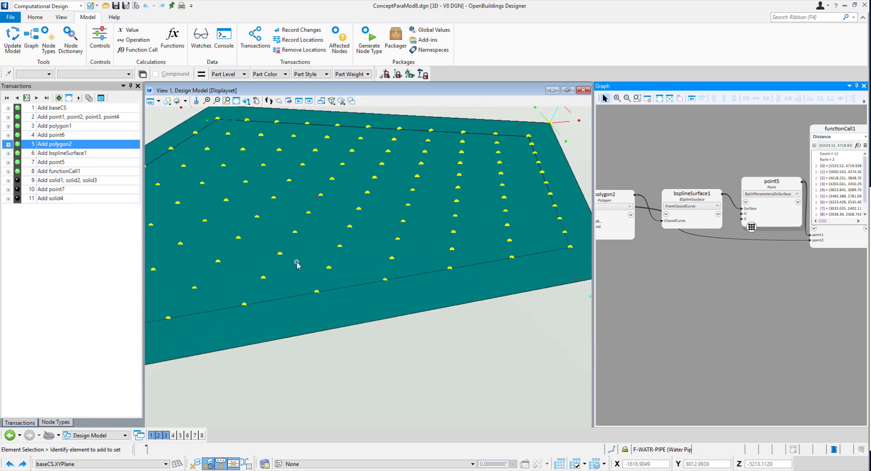
scroll(647, 310, "down", 2)
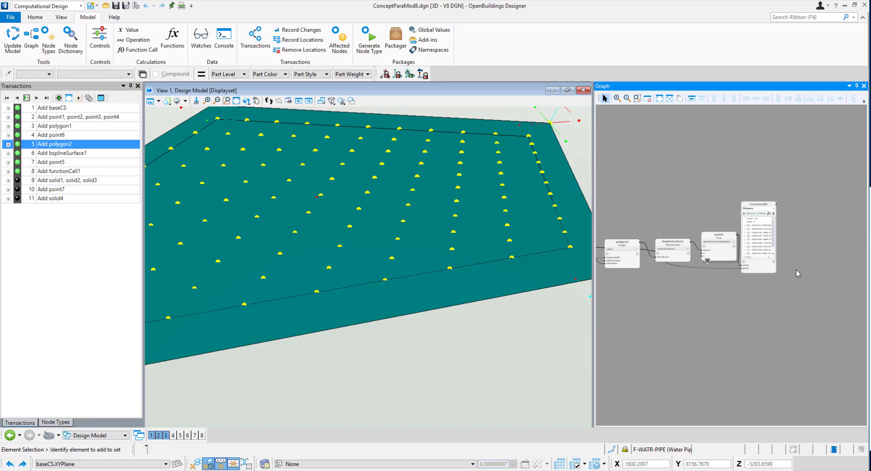
scroll(797, 273, "up", 3)
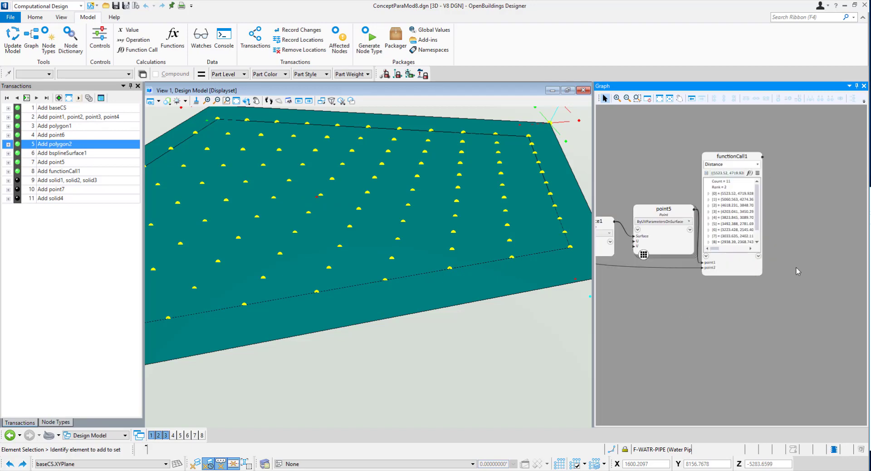
- Play the transaction that adds solid1, solid2 and solid3, and inspect the SphereByCentroidRadius and BooleanOperation nodes
left_click(17, 181)
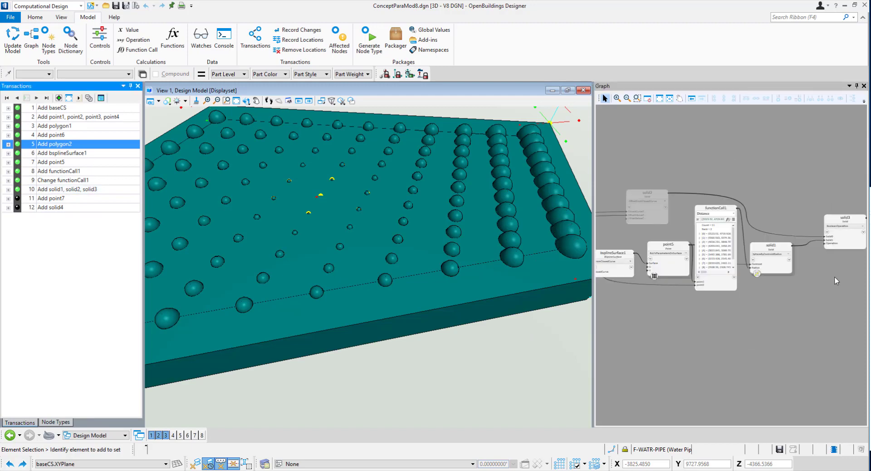
scroll(769, 283, "up", 3)
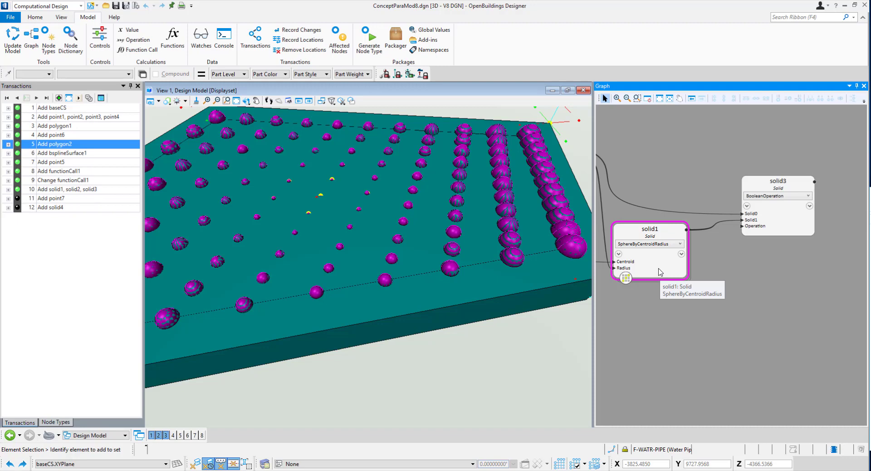
scroll(761, 288, "down", 1)
middle_click_drag(688, 297, 725, 292)
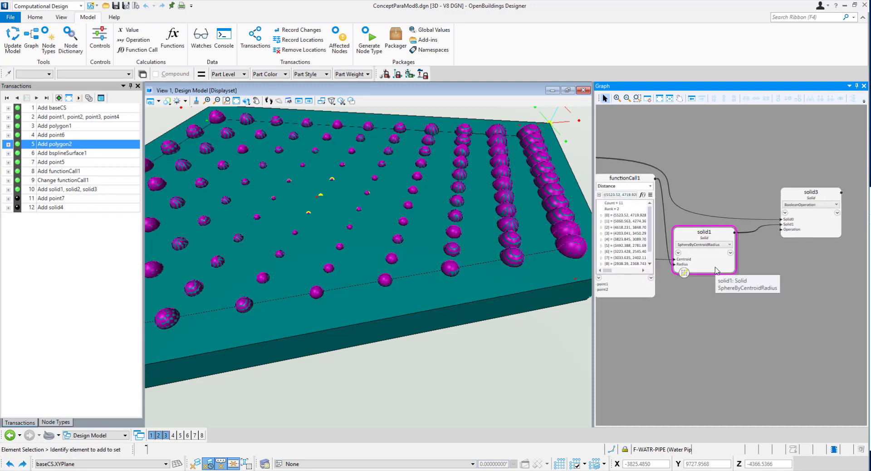
mouse_move(691, 268)
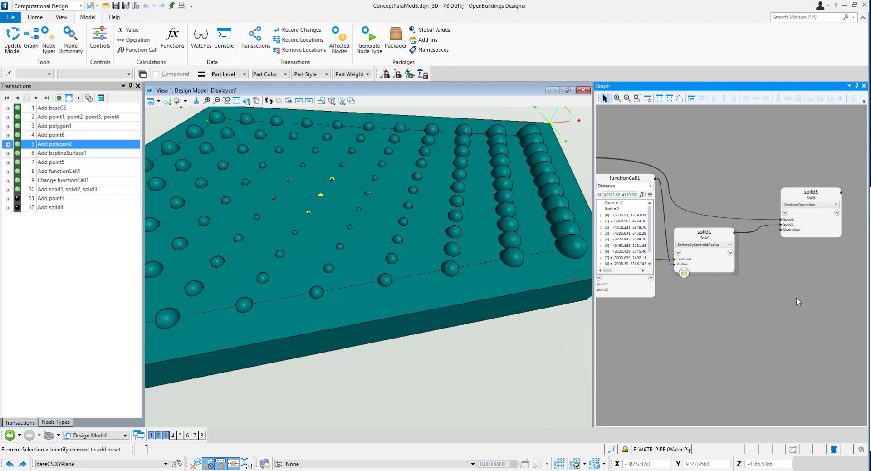
middle_click_drag(795, 297, 704, 298)
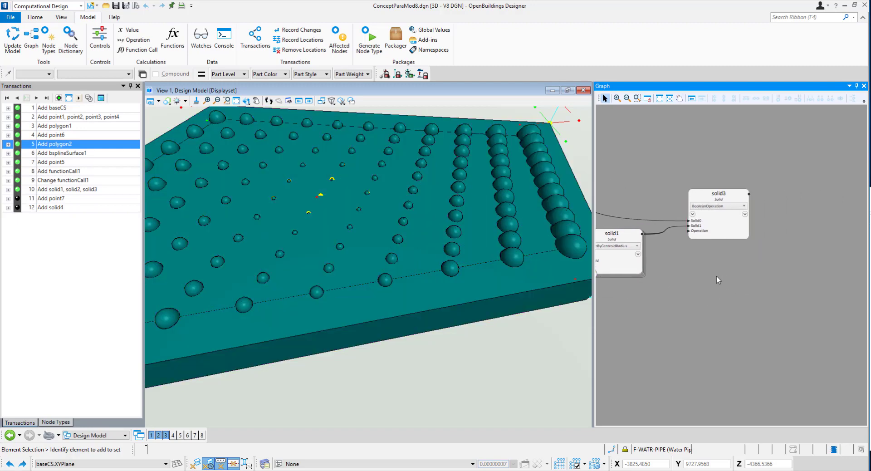
- Play the last two transactions to add point7 and the BlendEdge solid4, and highlight solid4 in the model
scroll(716, 276, "down", 2)
scroll(449, 313, "down", 3)
scroll(449, 312, "down", 2)
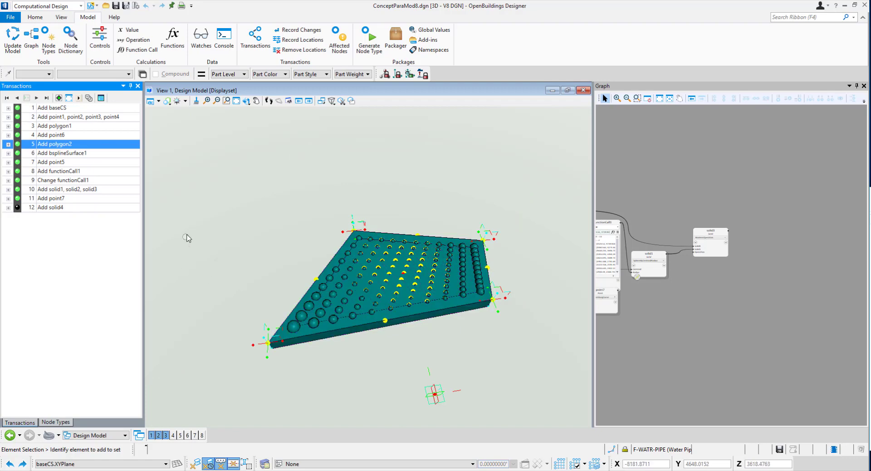
left_click(18, 207)
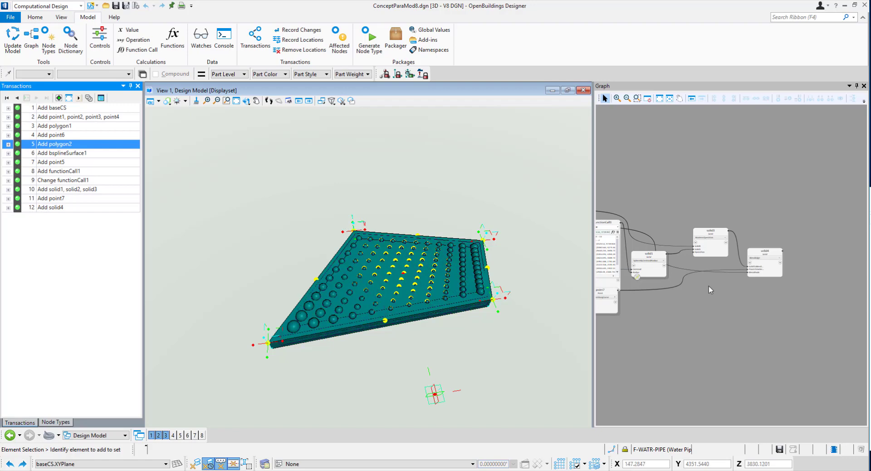
scroll(800, 255, "up", 2)
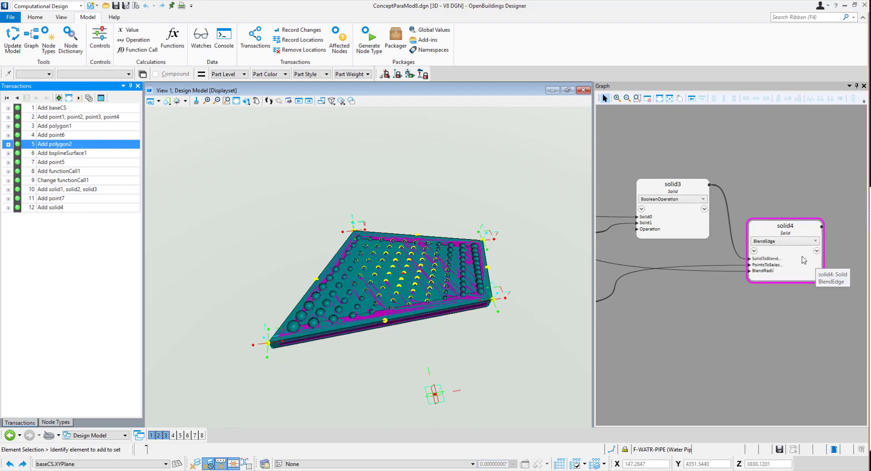
scroll(801, 290, "down", 5)
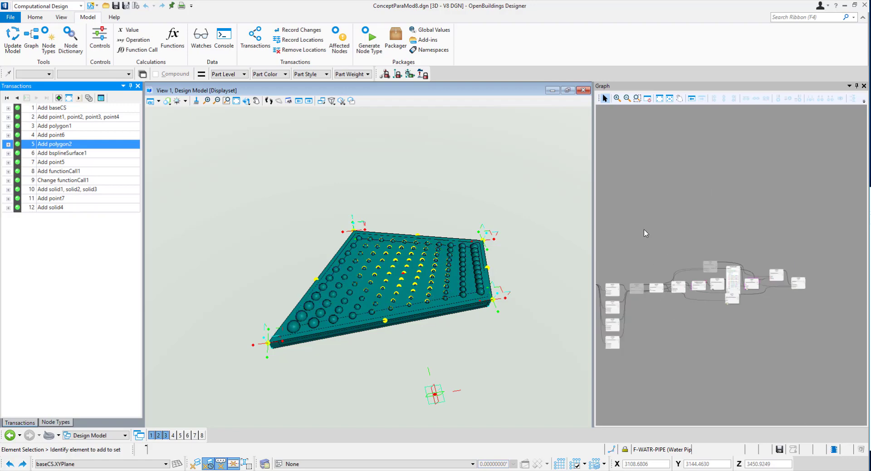
- Hide the intermediate nodes from point6 through solid3 so that the blended solid4 is the only panel geometry shown
left_click_drag(644, 229, 785, 320)
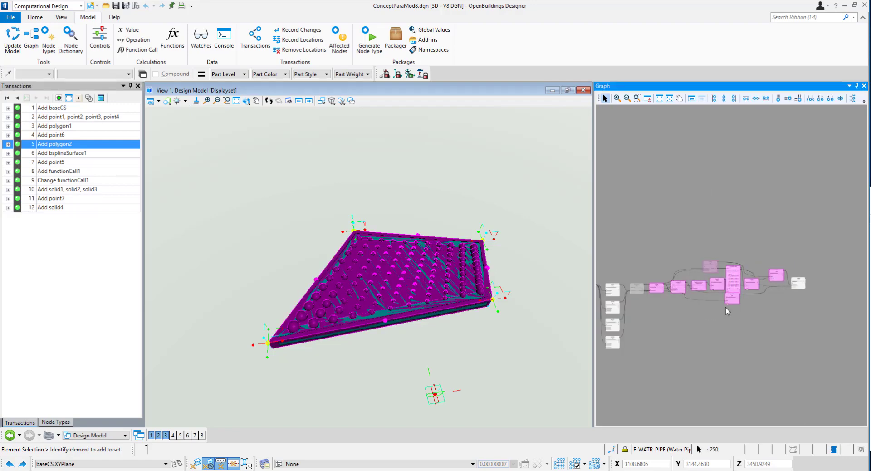
scroll(725, 306, "up", 3)
right_click(701, 274)
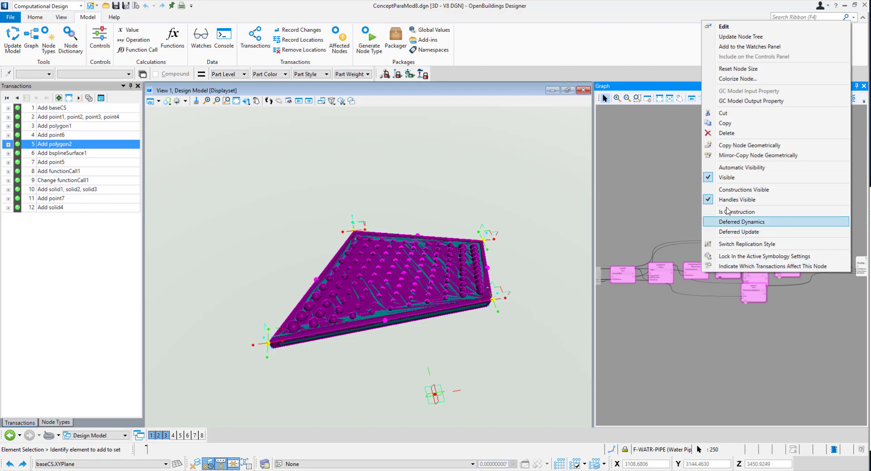
left_click(650, 232)
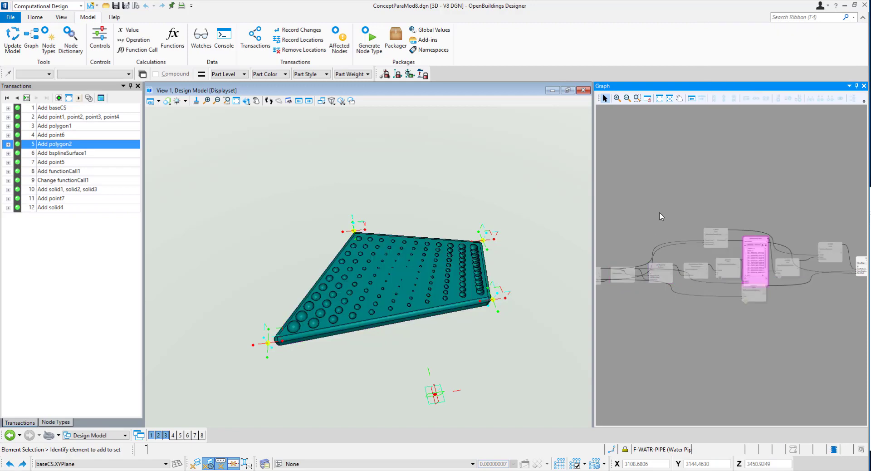
left_click(660, 212)
- Examine the finished panel's blended edges and graduated spherical dimples from several angles
scroll(474, 310, "up", 2)
middle_click_drag(513, 342, 513, 342, "shift")
left_click(512, 342)
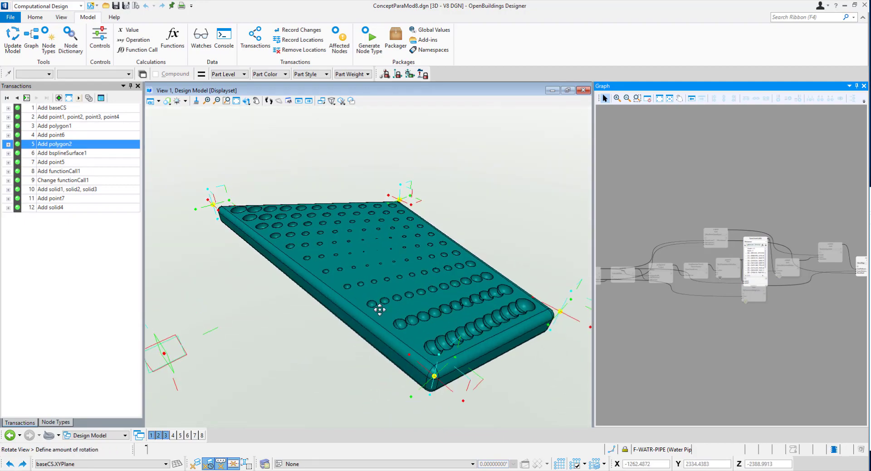
left_click(492, 279)
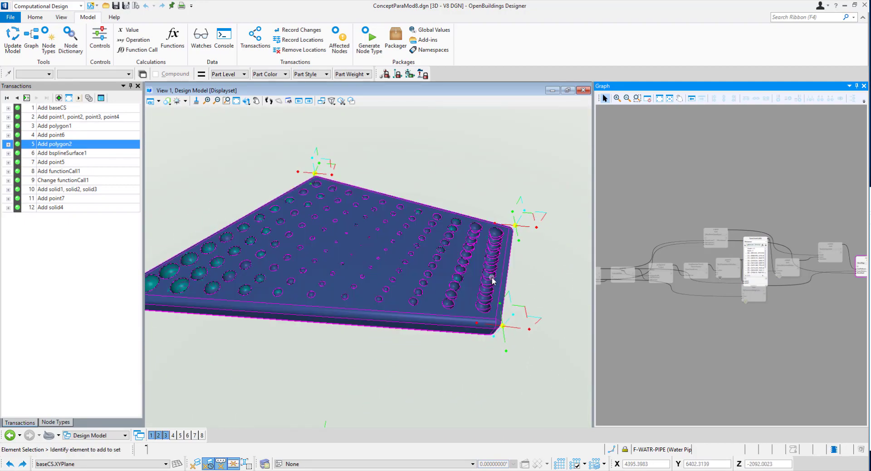
scroll(451, 328, "down", 2)
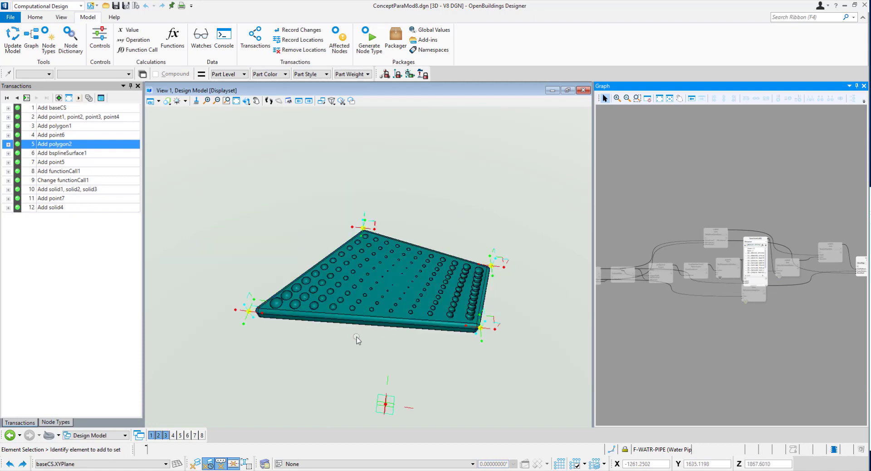
scroll(324, 329, "up", 2)
scroll(404, 336, "down", 4)
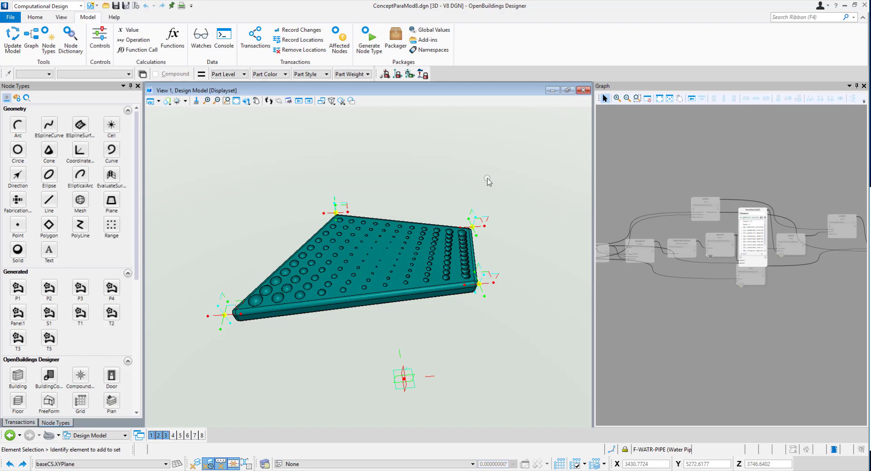
- Start generating a node type named Panel and pick polygon1 from the GC model as its input property
left_click(369, 44)
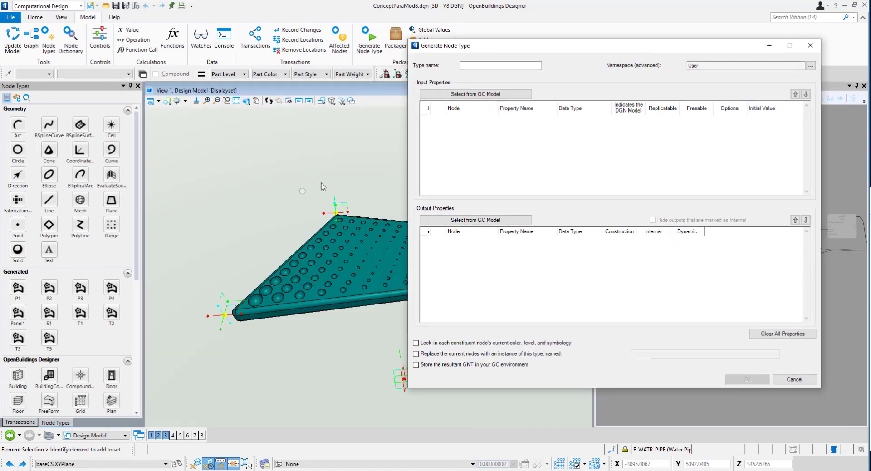
left_click(490, 69)
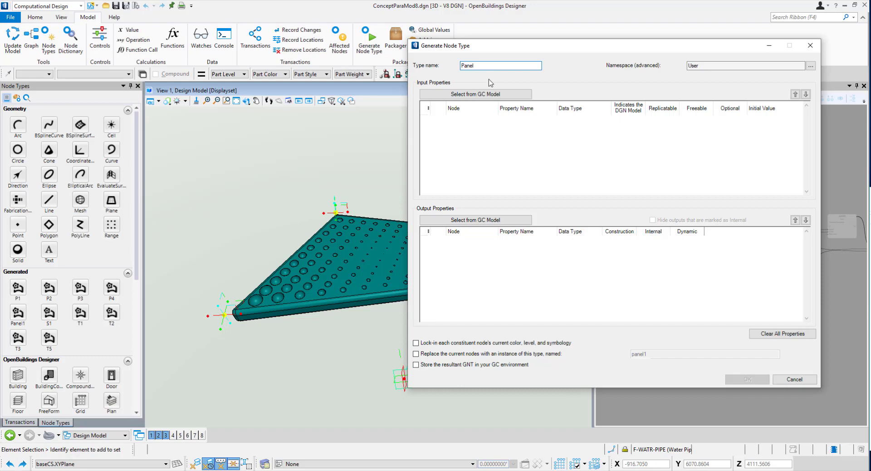
left_click(461, 94)
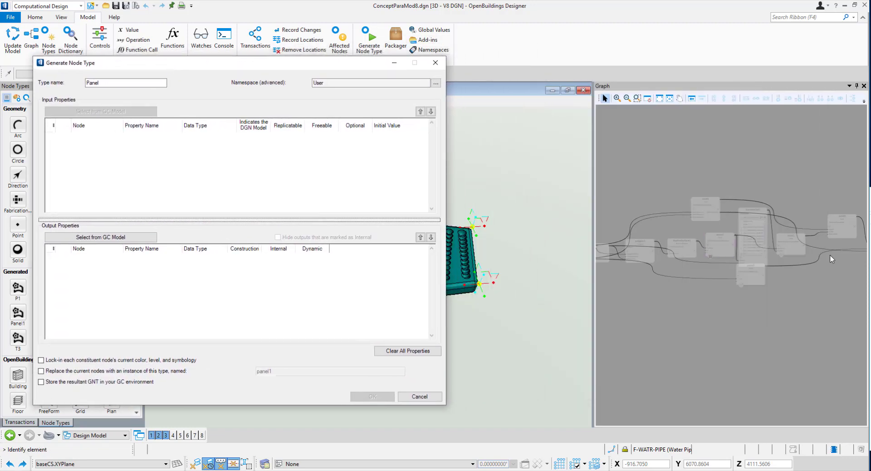
scroll(822, 266, "down", 5)
scroll(722, 266, "up", 8)
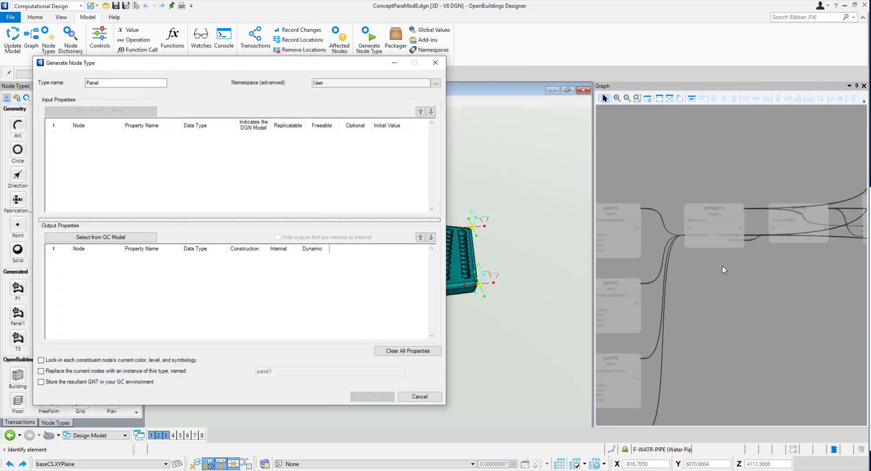
scroll(721, 266, "up", 2)
left_click(711, 236)
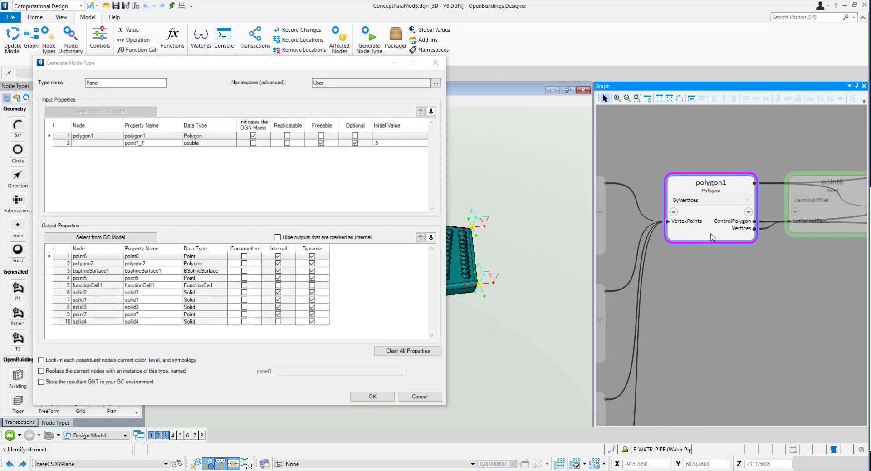
- Make the polygon1 and point7_T input properties of the Panel node type replicatable
scroll(747, 287, "down", 5)
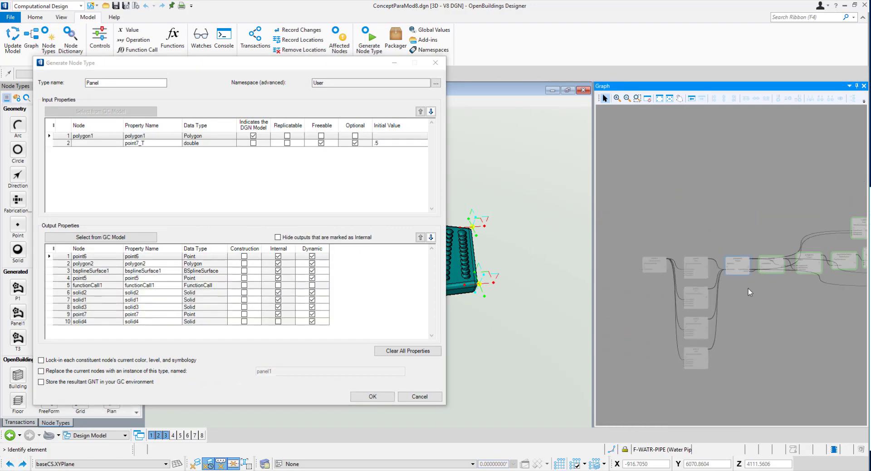
left_click(287, 136)
left_click(287, 143)
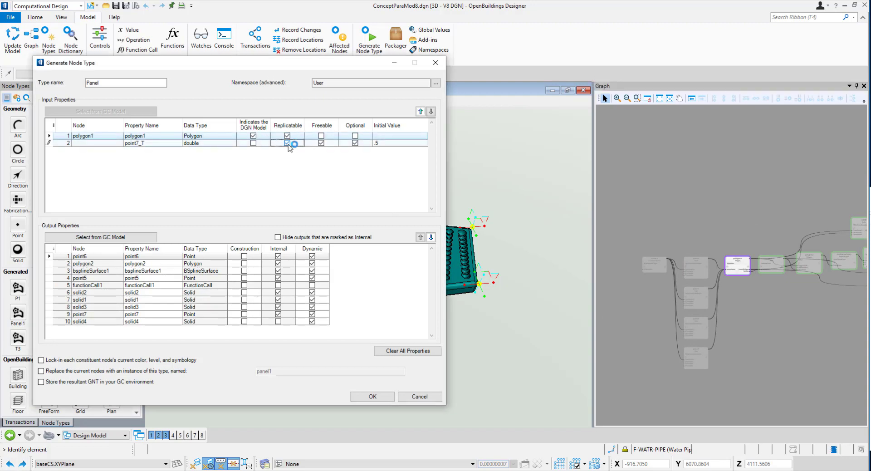
- Hide the internal outputs, store the resulting node type in the GC environment, and generate the Panel node type
left_click(277, 237)
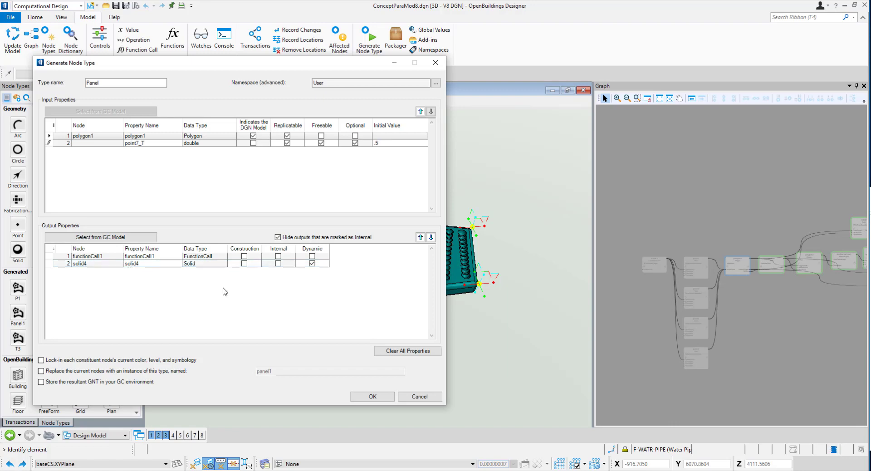
left_click(41, 382)
left_click(371, 397)
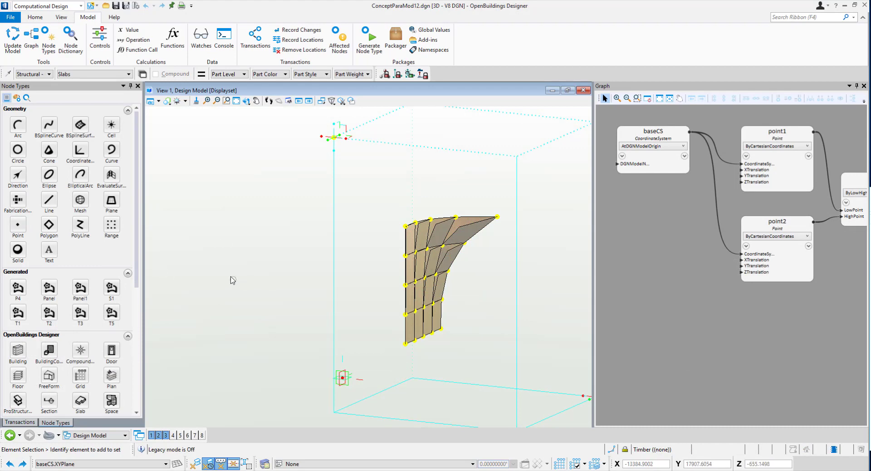
- Add a Panel node beside polygon1 in the ConceptParaMod12.dgn graph and wire its polygon1 input to the polygon1 node's output
scroll(333, 264, "down", 2)
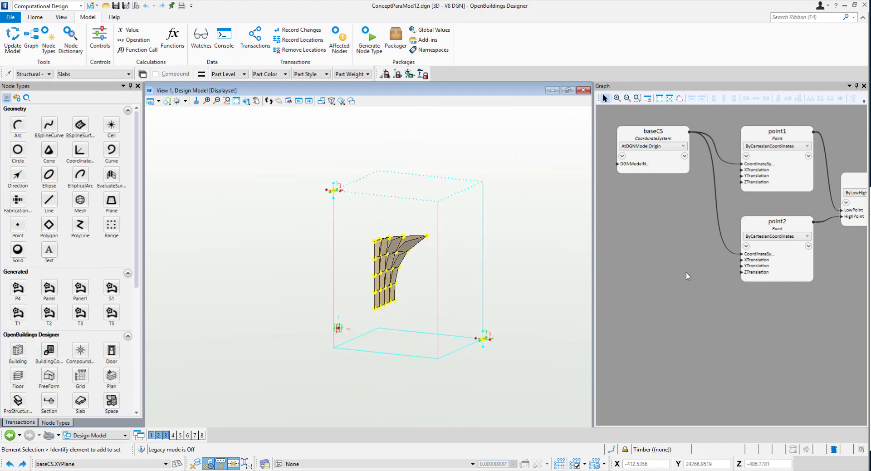
left_click(670, 241)
scroll(666, 244, "down", 5)
scroll(770, 229, "up", 5)
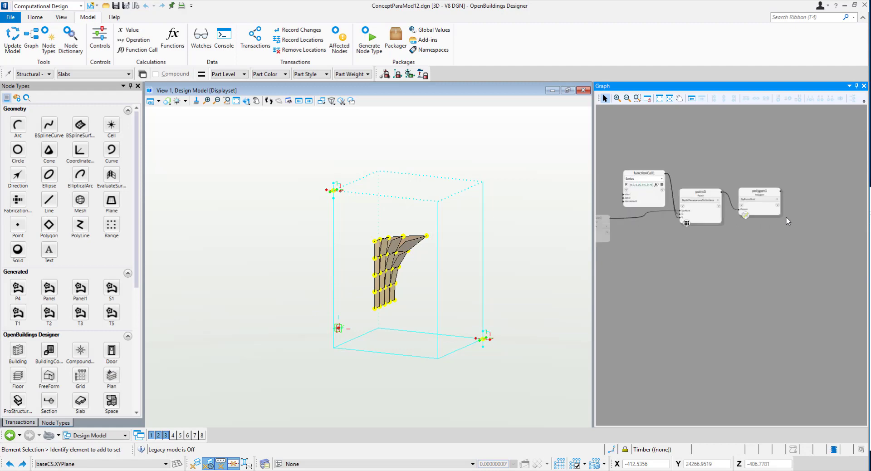
middle_click_drag(766, 258, 710, 289)
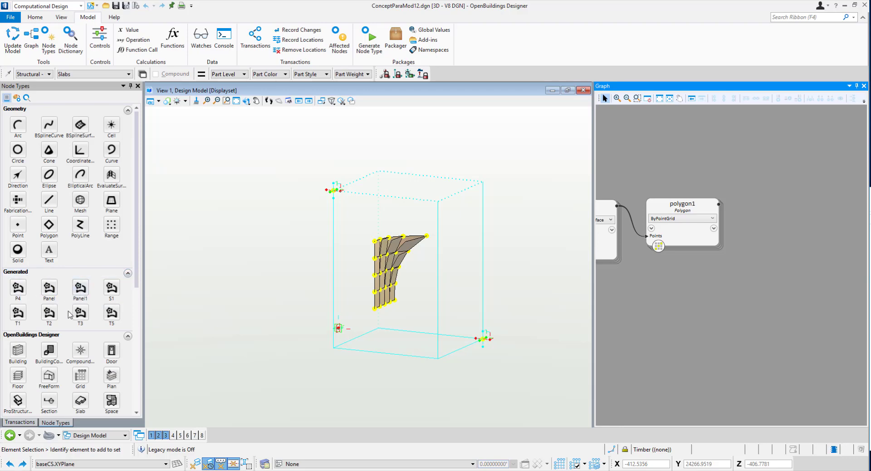
left_click_drag(50, 290, 796, 212)
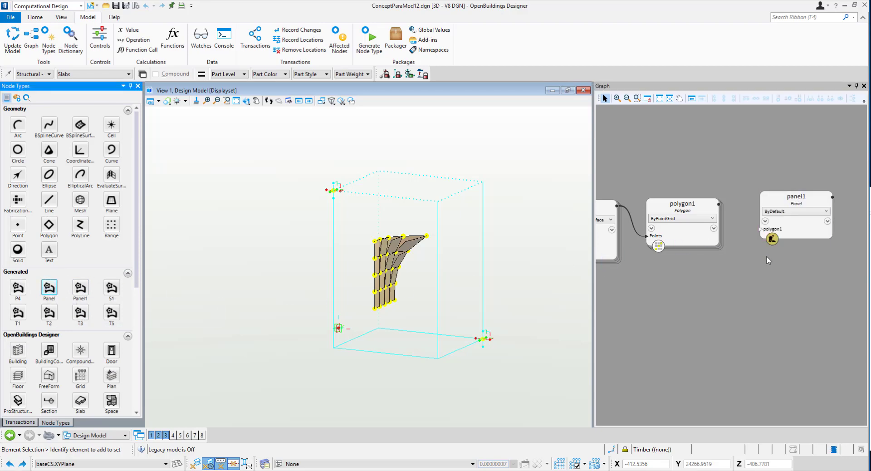
left_click(773, 230)
left_click_drag(773, 232, 756, 255)
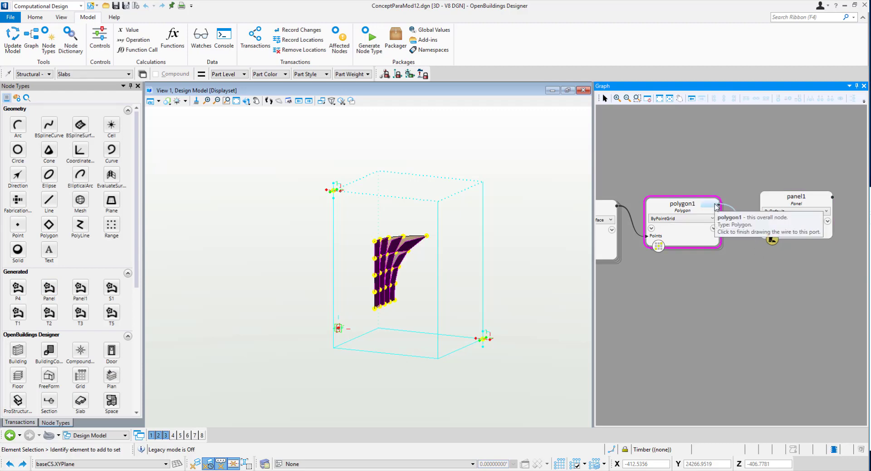
left_click(715, 207)
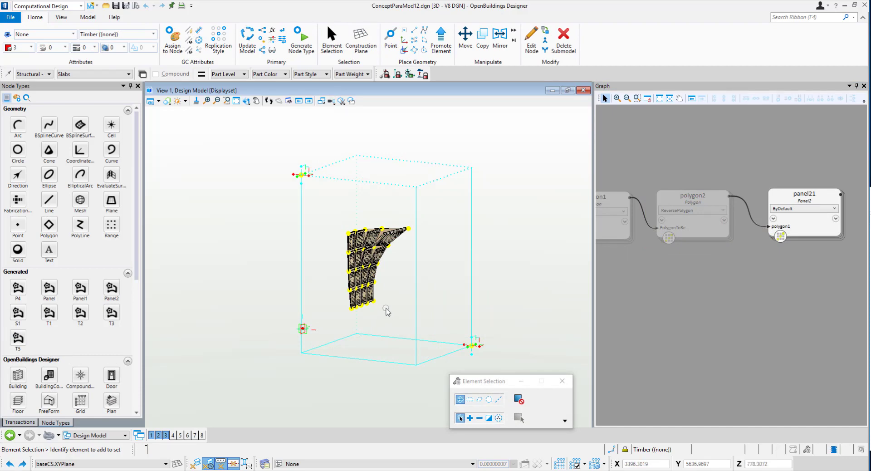
- Turn on camera perspective in View 1 with the extra-wide 28 mm lens, looking at the curved panel array
scroll(377, 286, "up", 4)
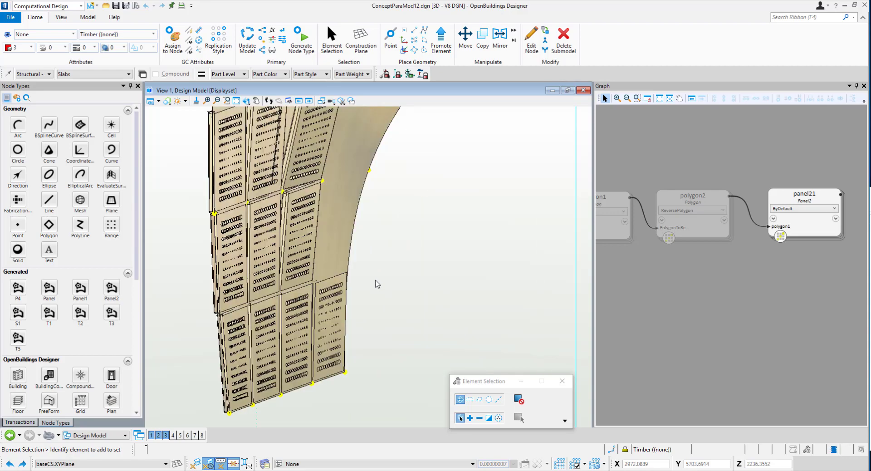
scroll(376, 282, "up", 2)
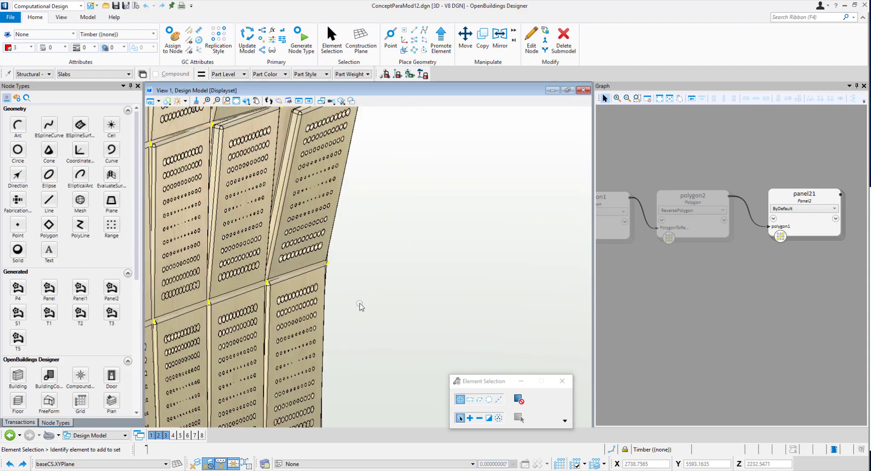
middle_click_drag(367, 328, 363, 136, "shift")
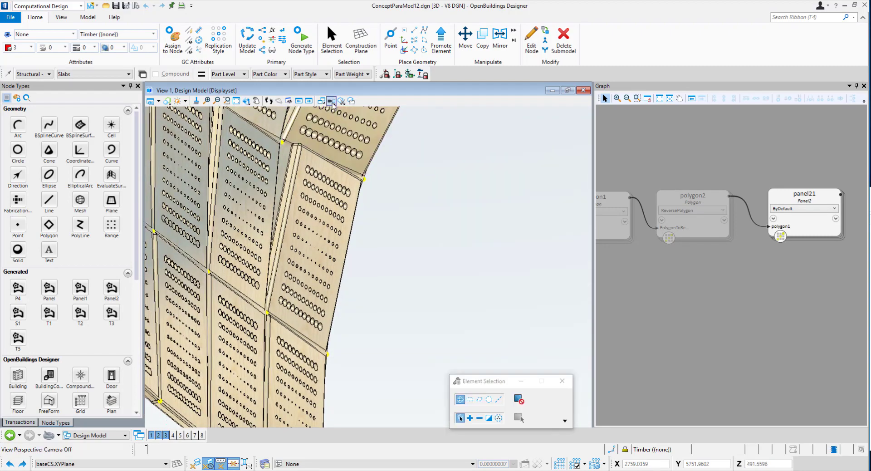
left_click(333, 103)
left_click(340, 124)
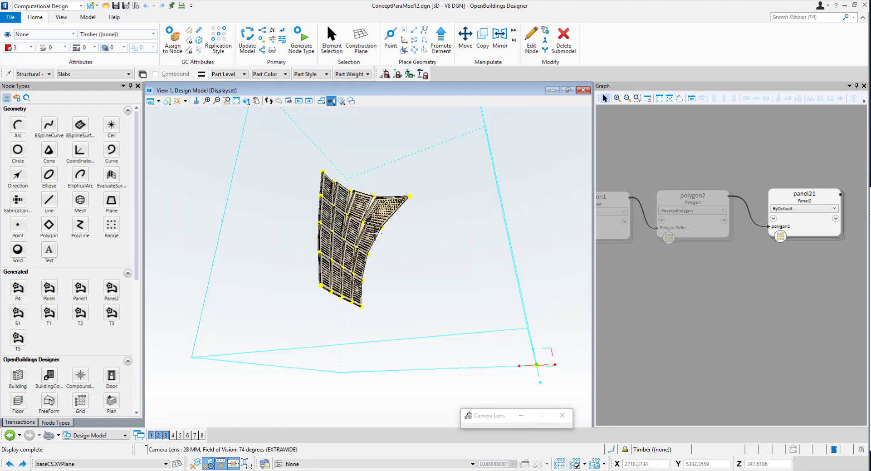
- Examine the graduated dimples and joints of the timber panels in perspective, both close up and across neighbouring panels
scroll(373, 232, "up", 10)
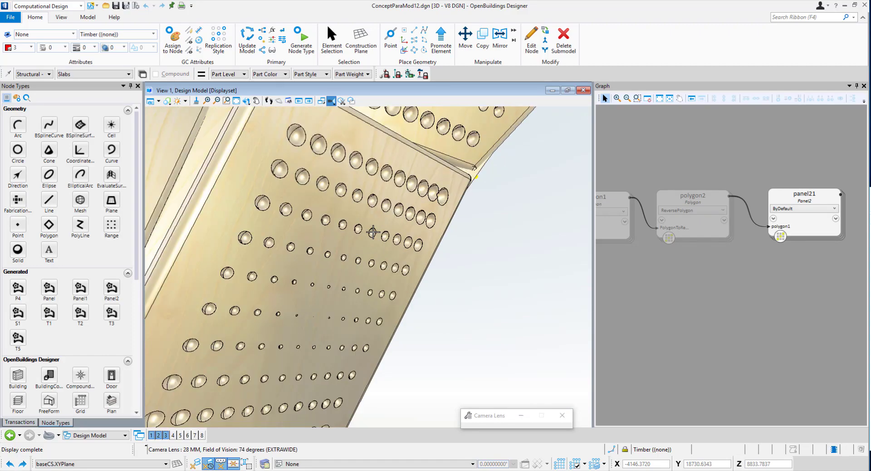
scroll(372, 232, "down", 2)
scroll(412, 253, "down", 2)
right_click(449, 286)
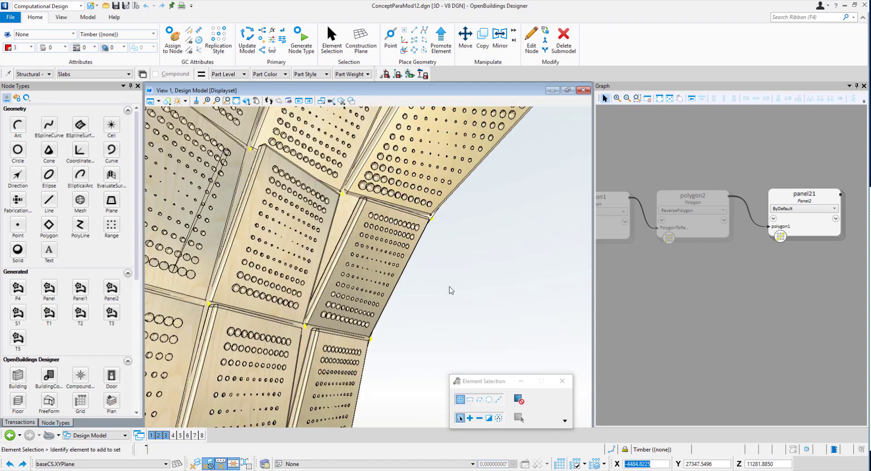